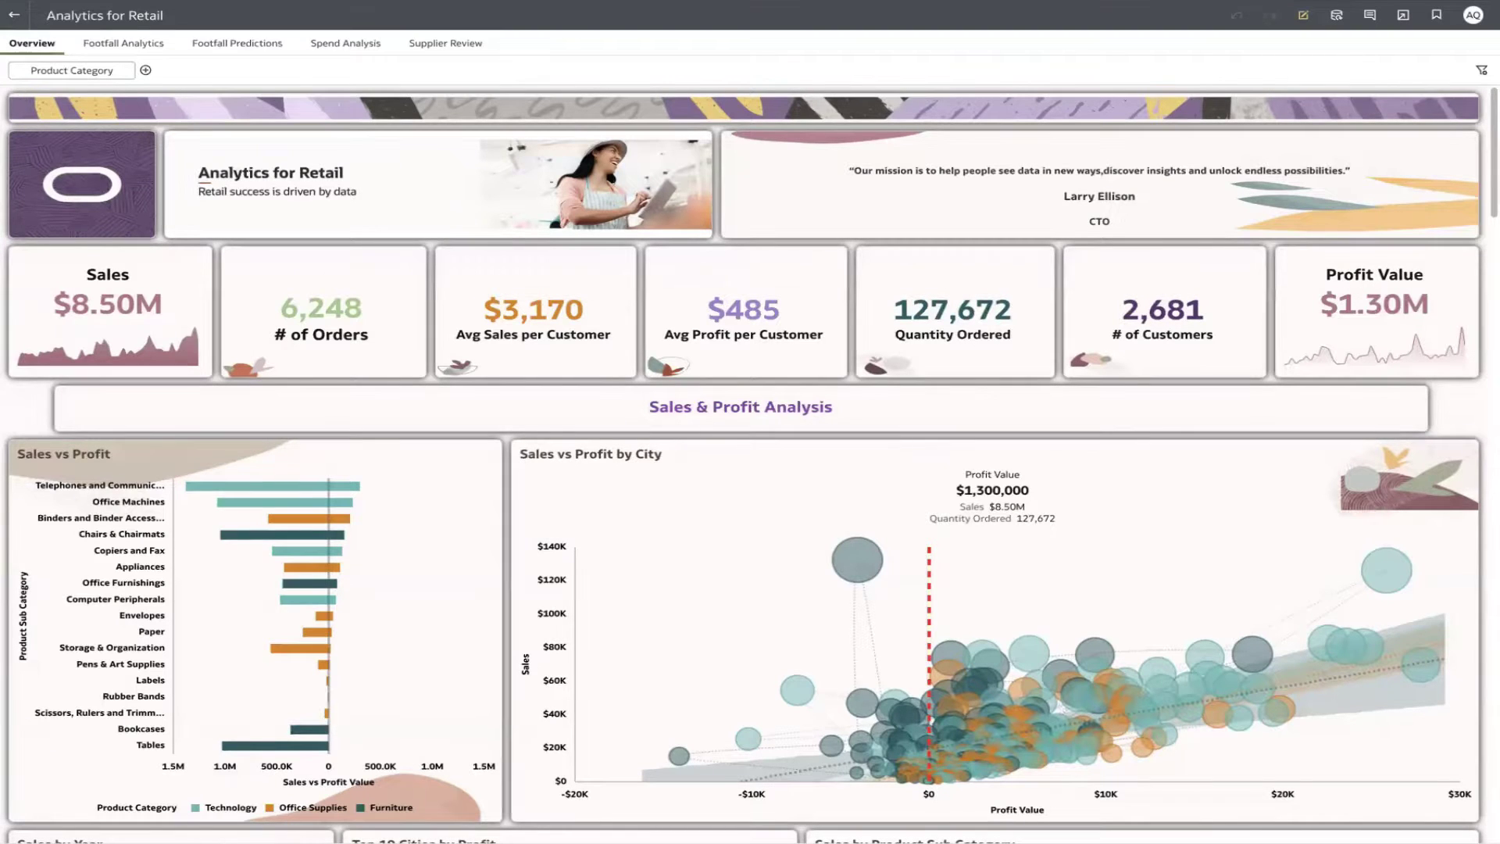
scroll(743, 464, "down", 3)
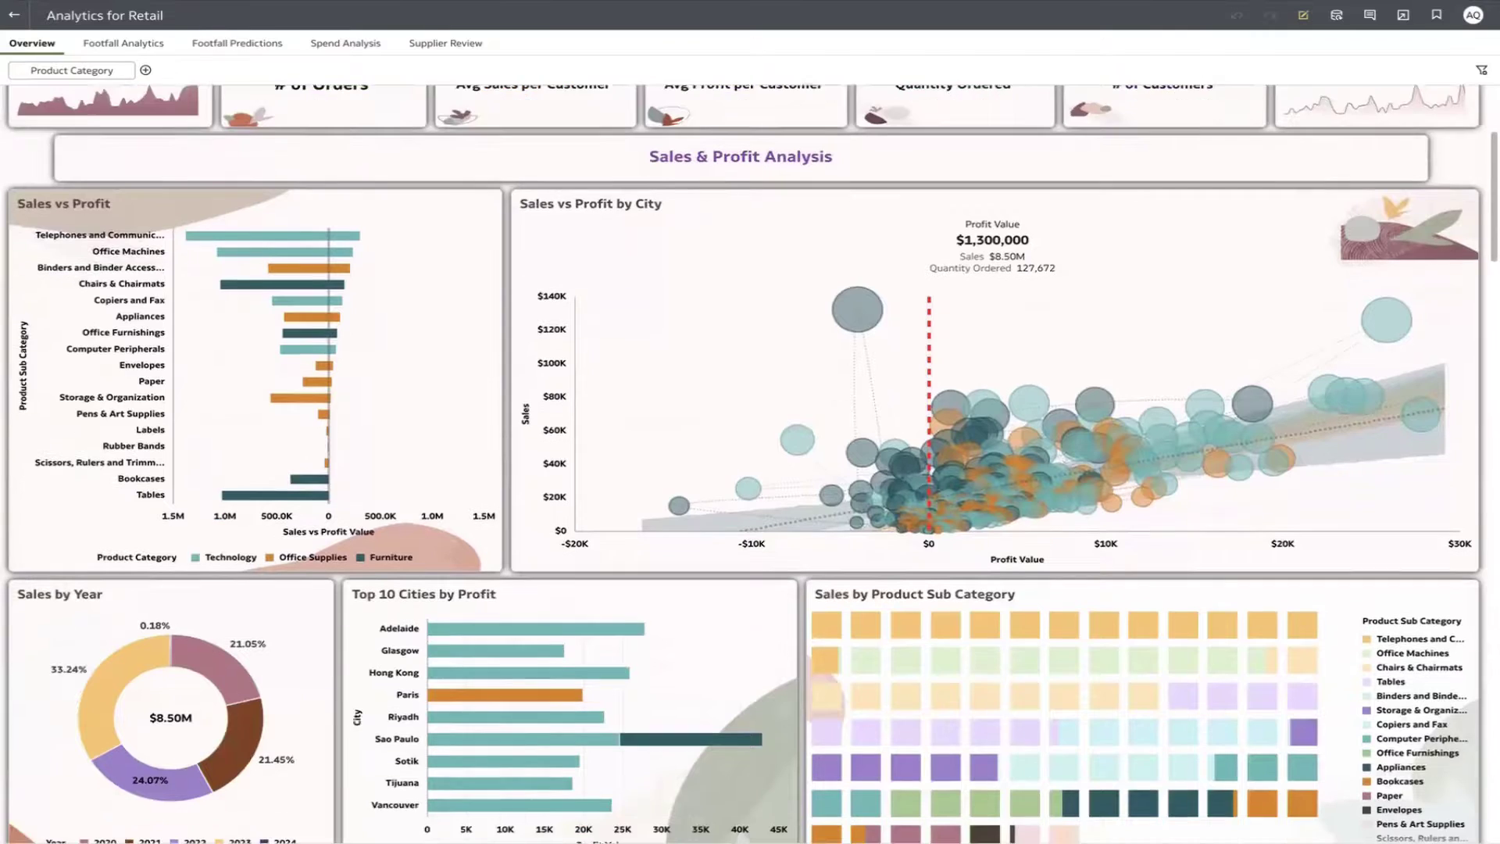
scroll(743, 464, "down", 4)
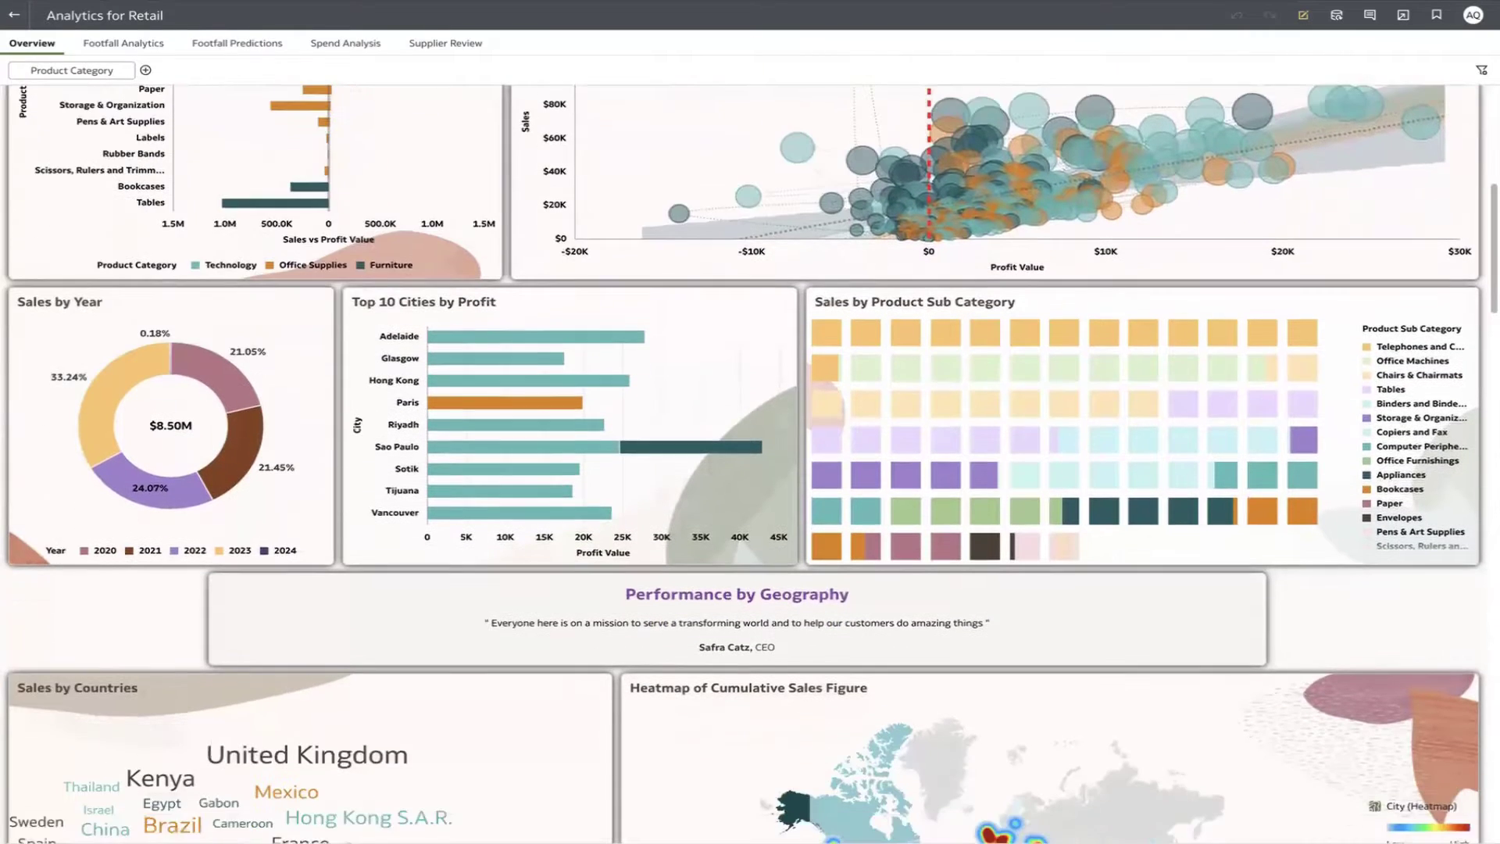
scroll(743, 464, "down", 4)
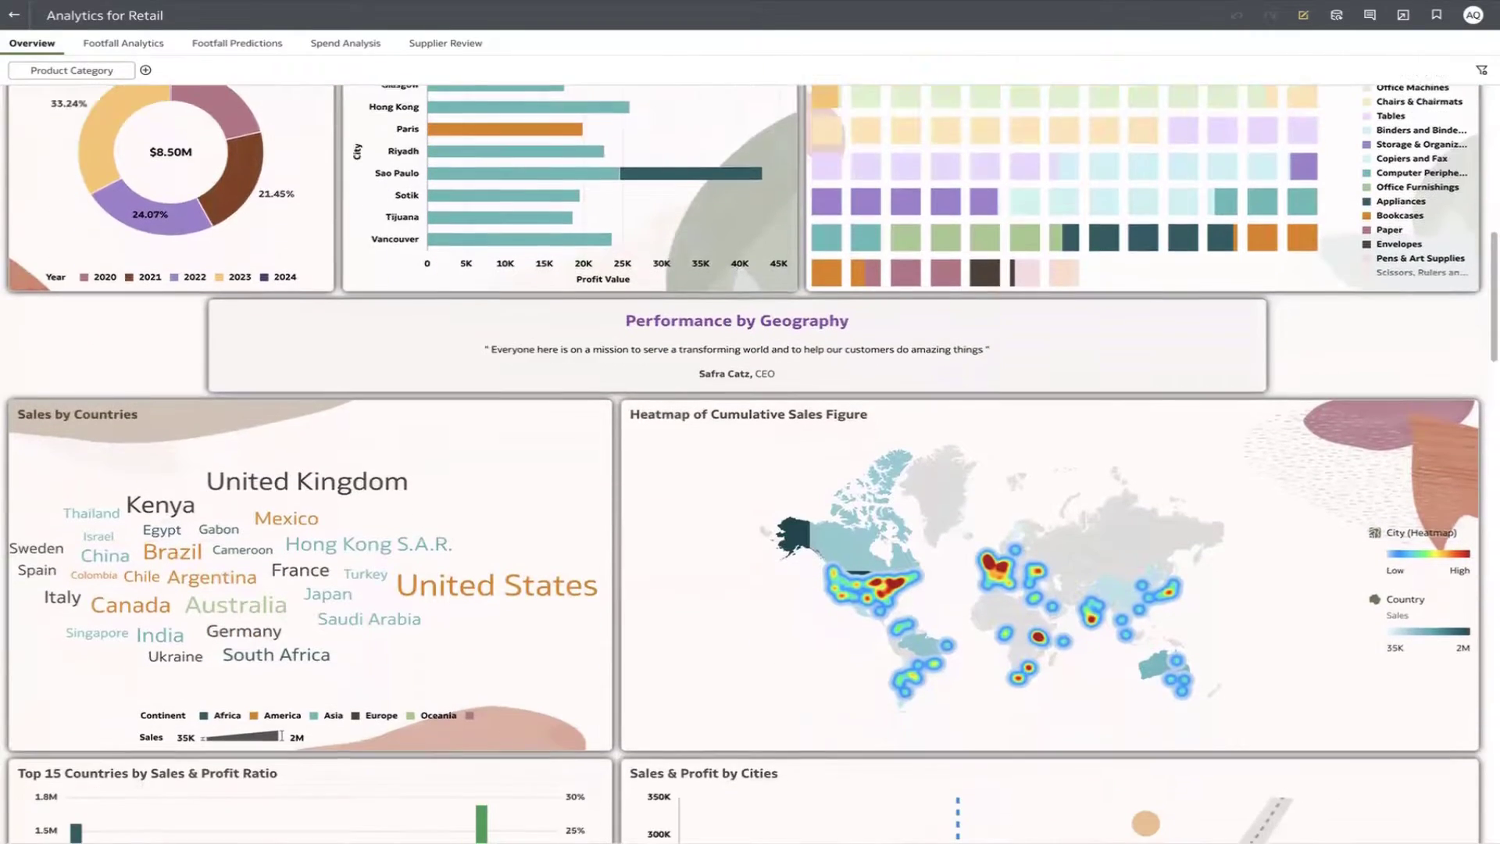
scroll(743, 464, "down", 3)
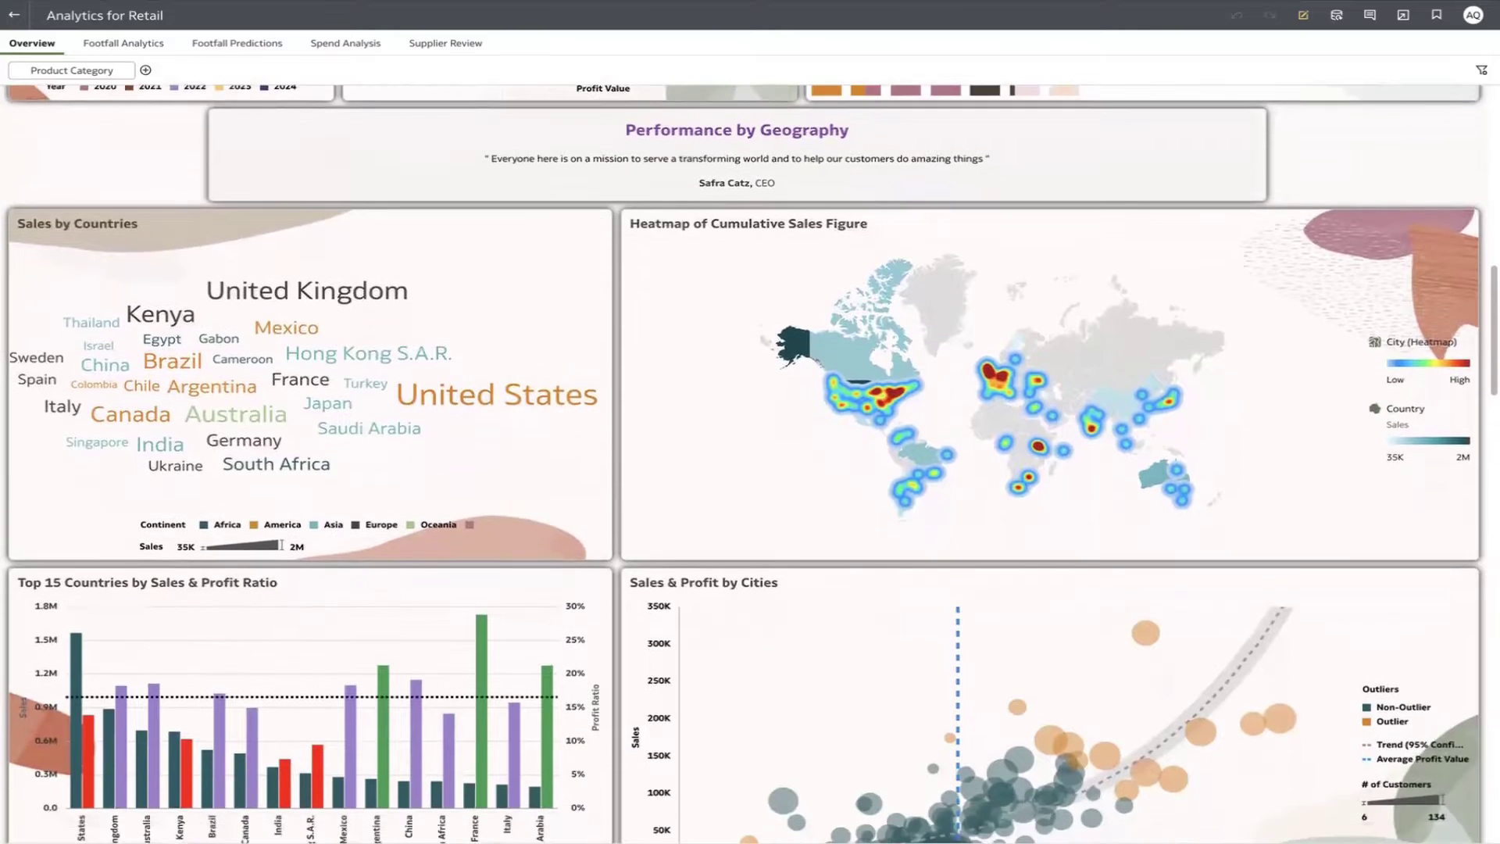
scroll(743, 464, "down", 1)
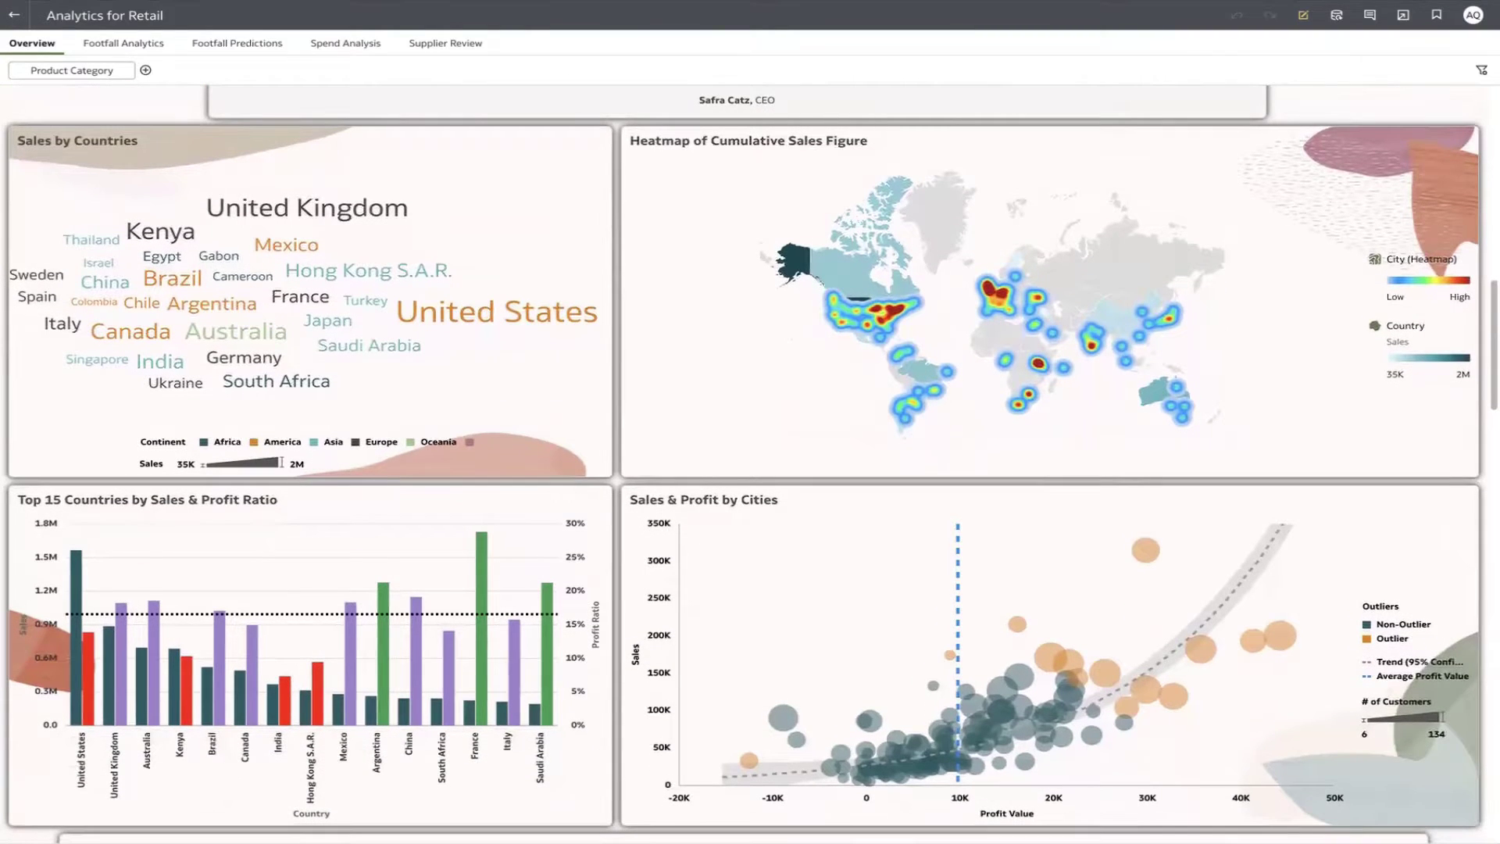
mouse_move(1351, 387)
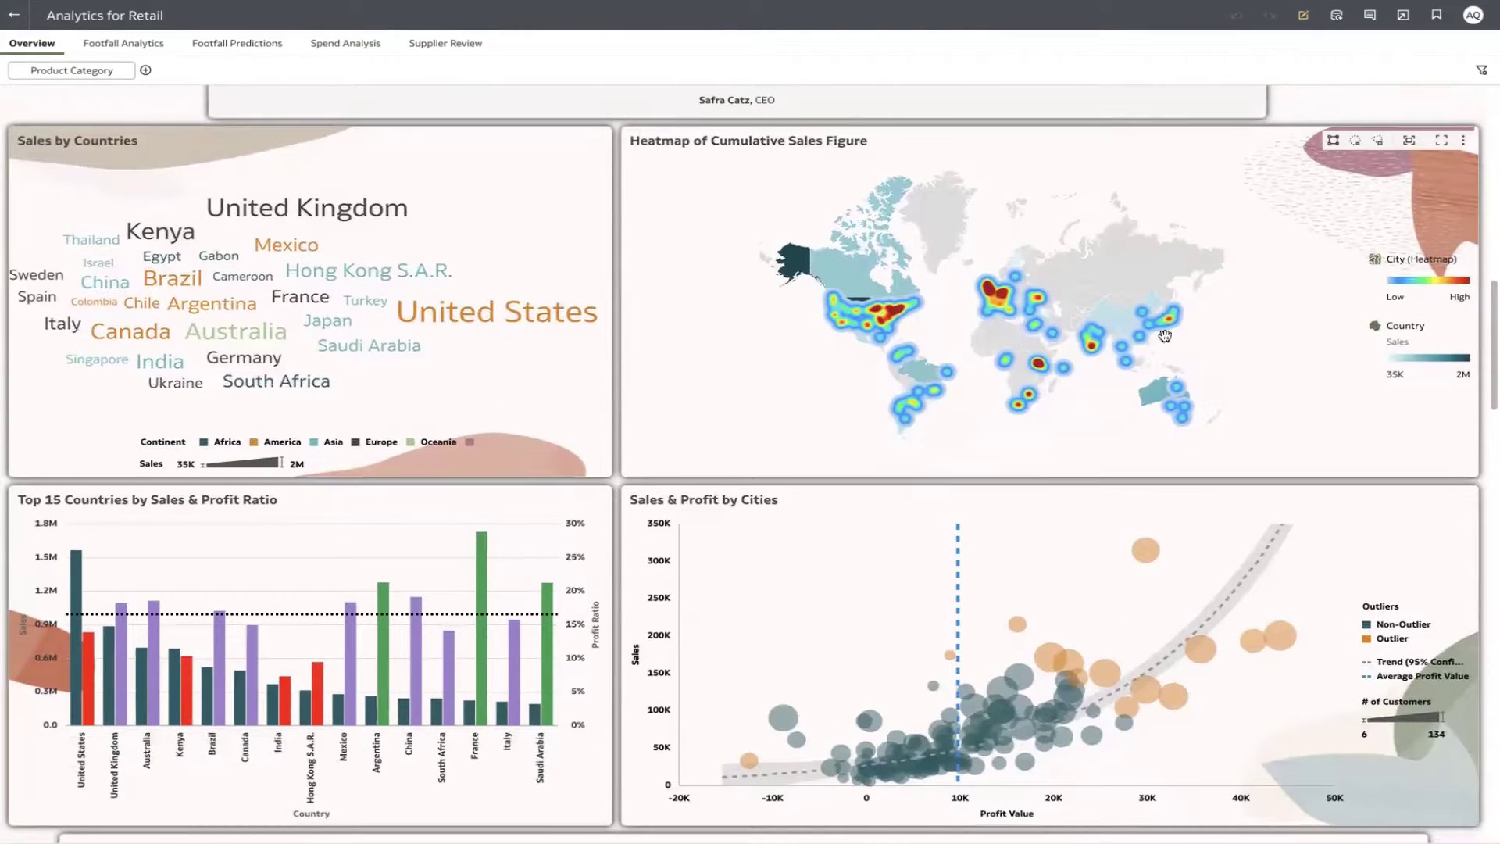
scroll(1071, 414, "down", 1)
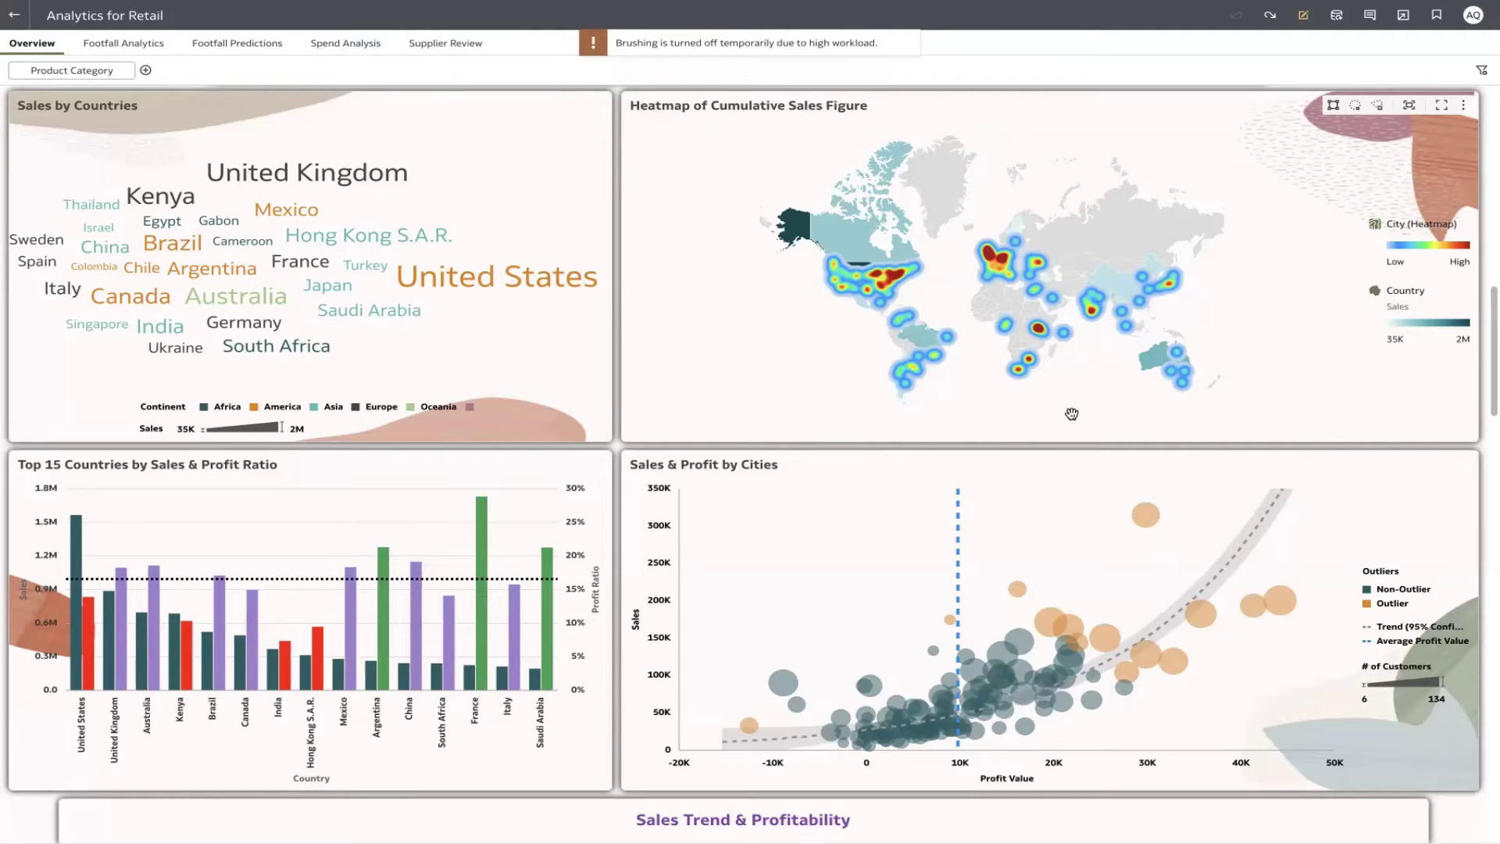
mouse_move(896, 282)
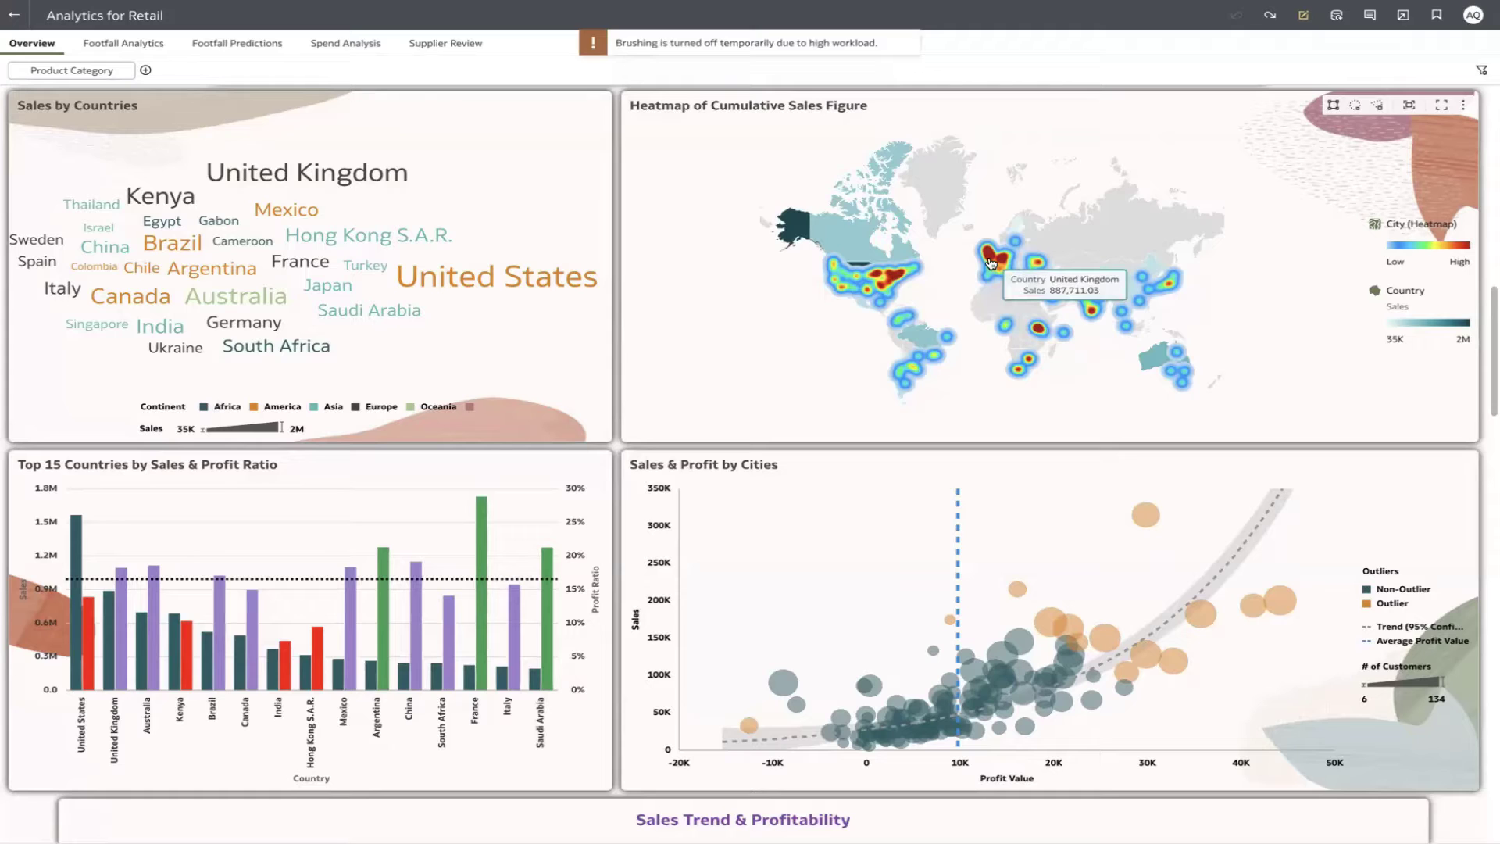
mouse_move(1036, 332)
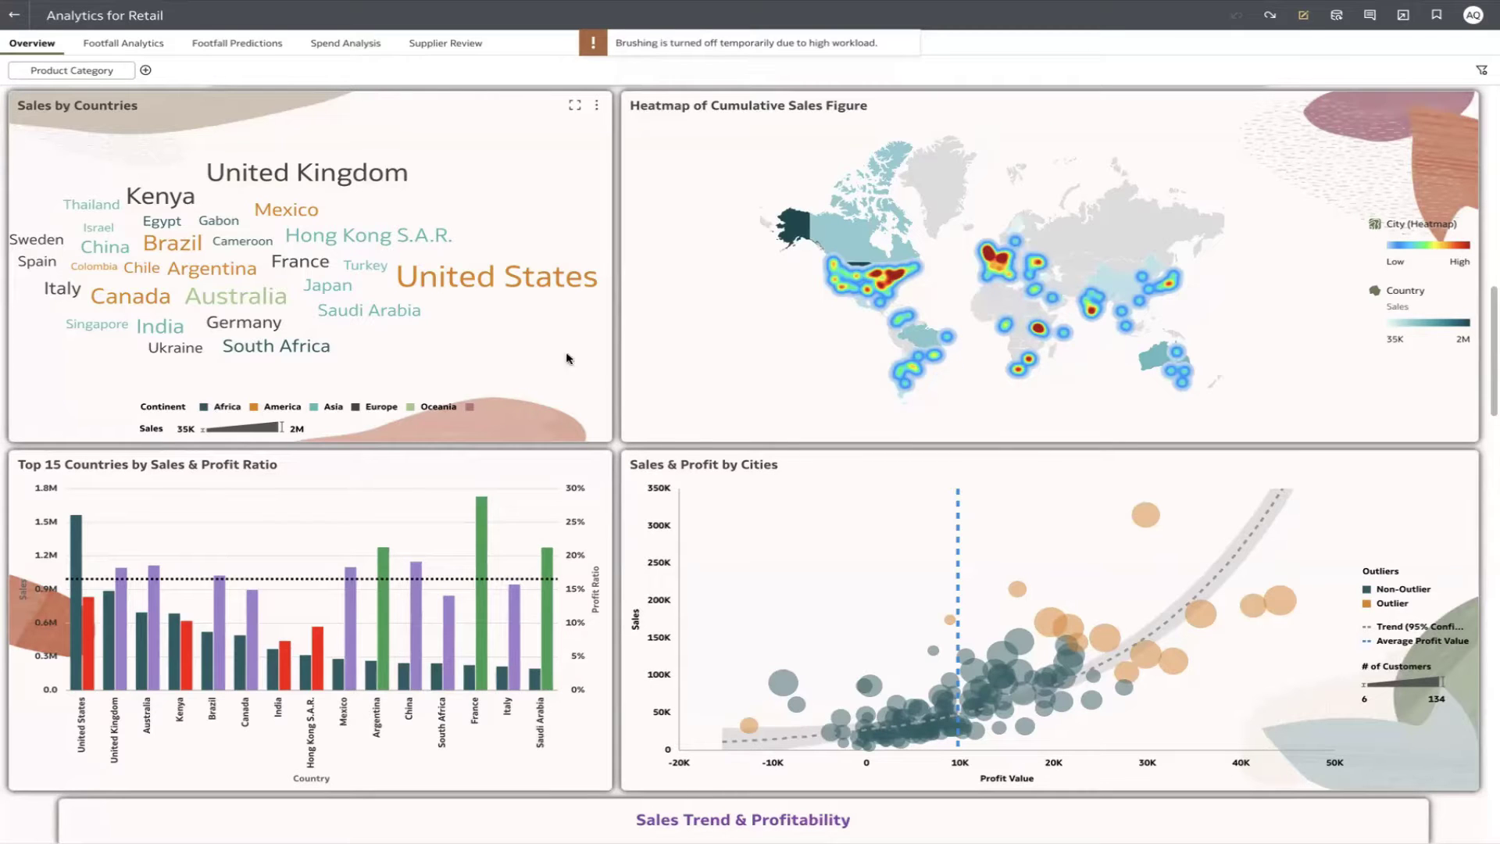
mouse_move(346, 289)
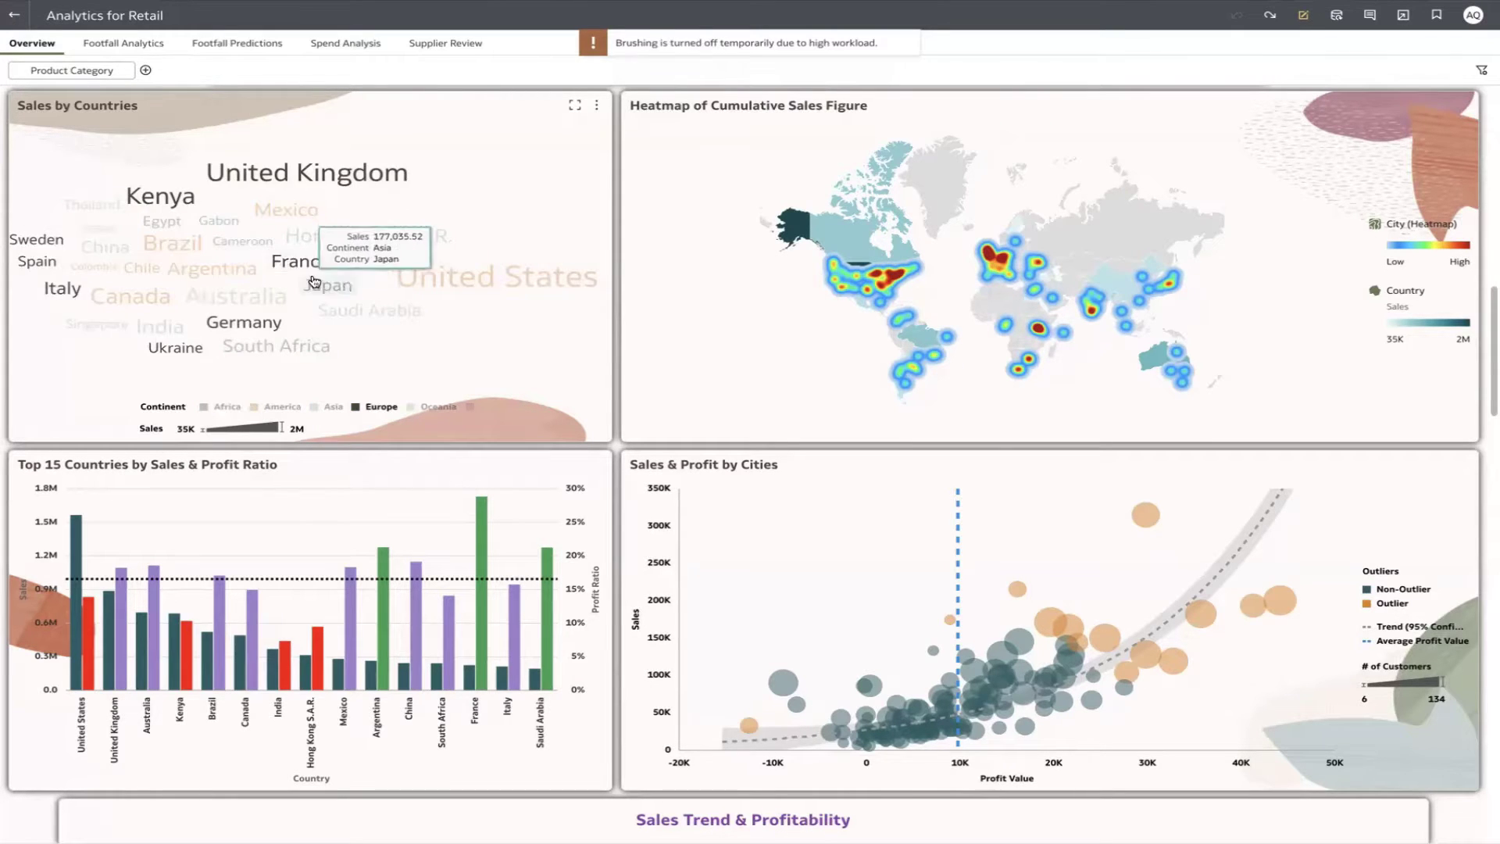
scroll(110, 595, "up", 1)
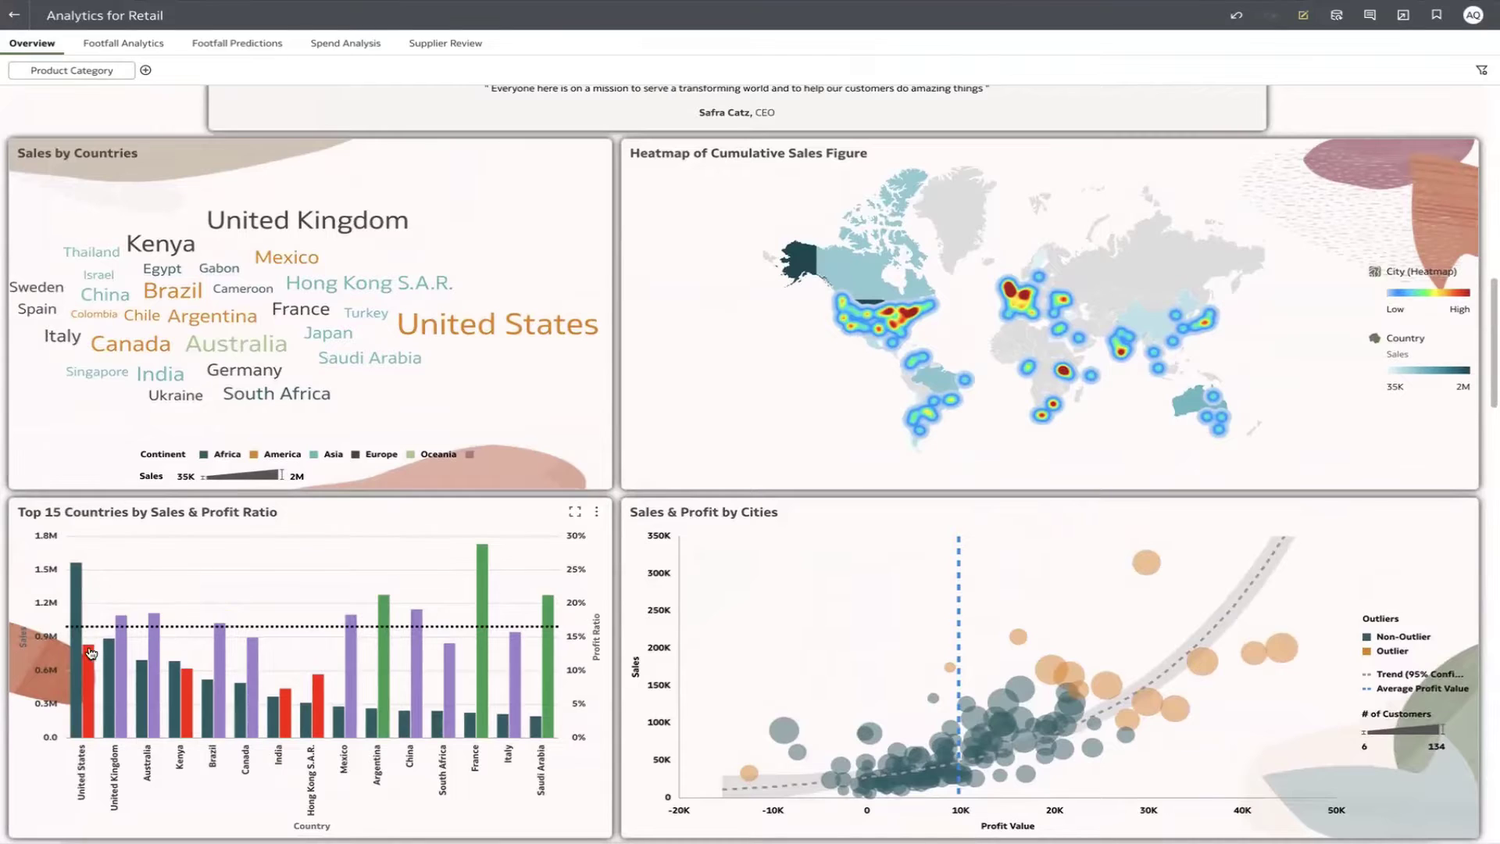
mouse_move(91, 662)
mouse_move(190, 692)
scroll(268, 543, "down", 1)
right_click(494, 279)
left_click(523, 351)
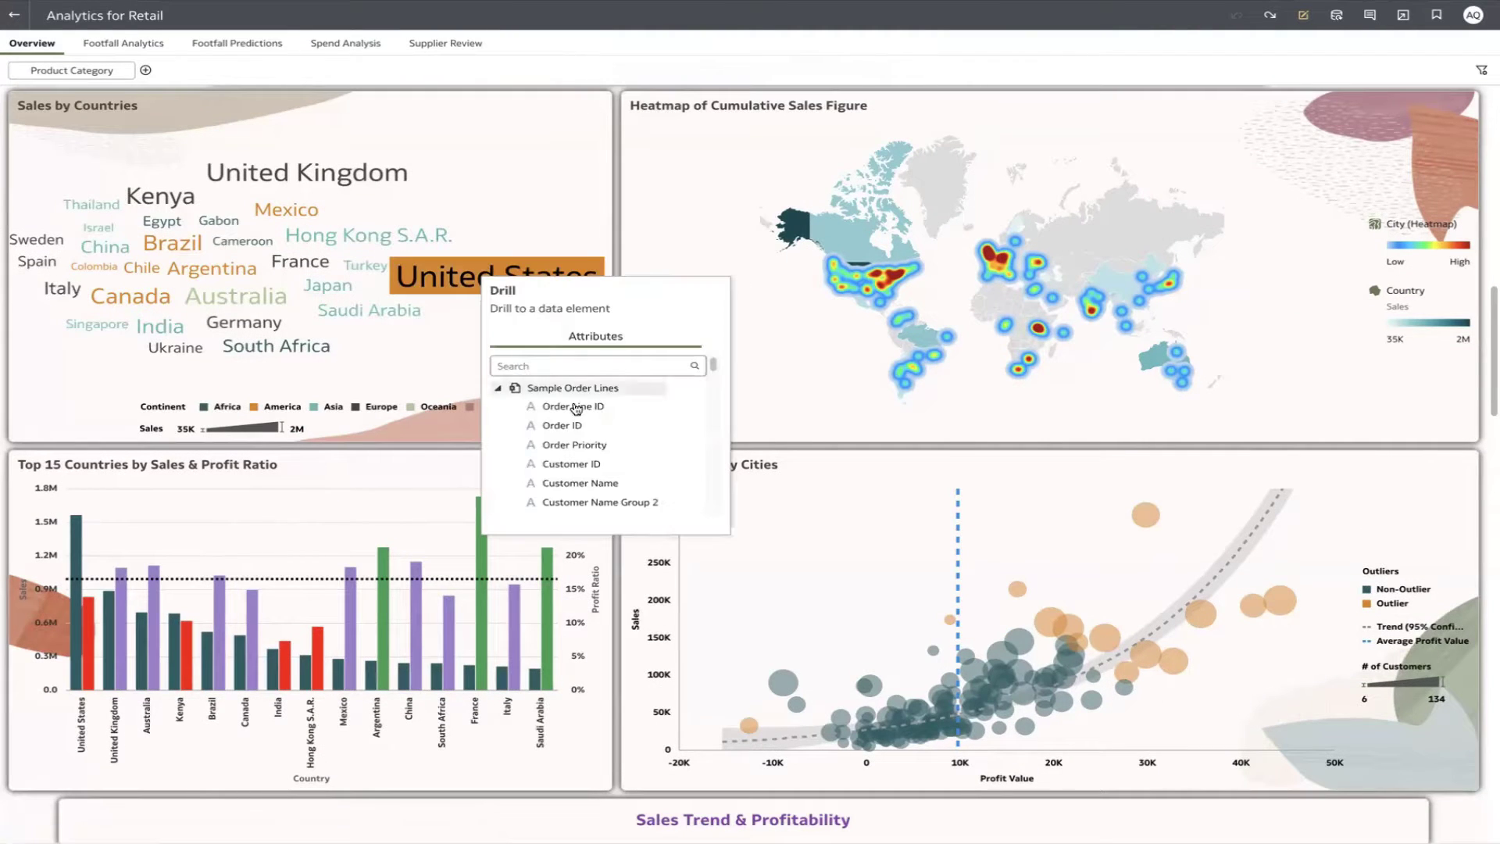
scroll(575, 437, "down", 2)
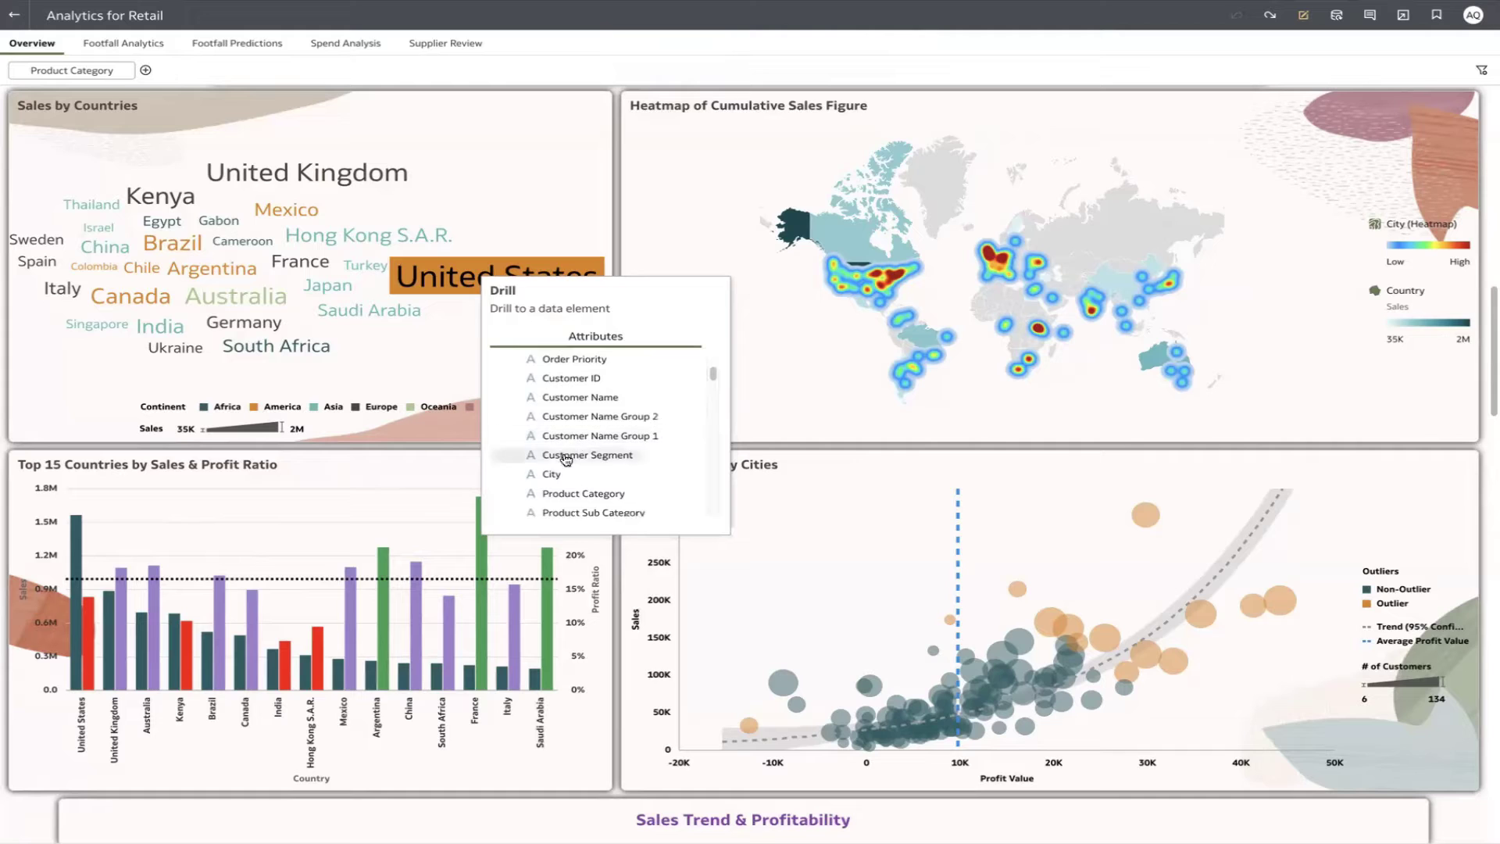
left_click(553, 473)
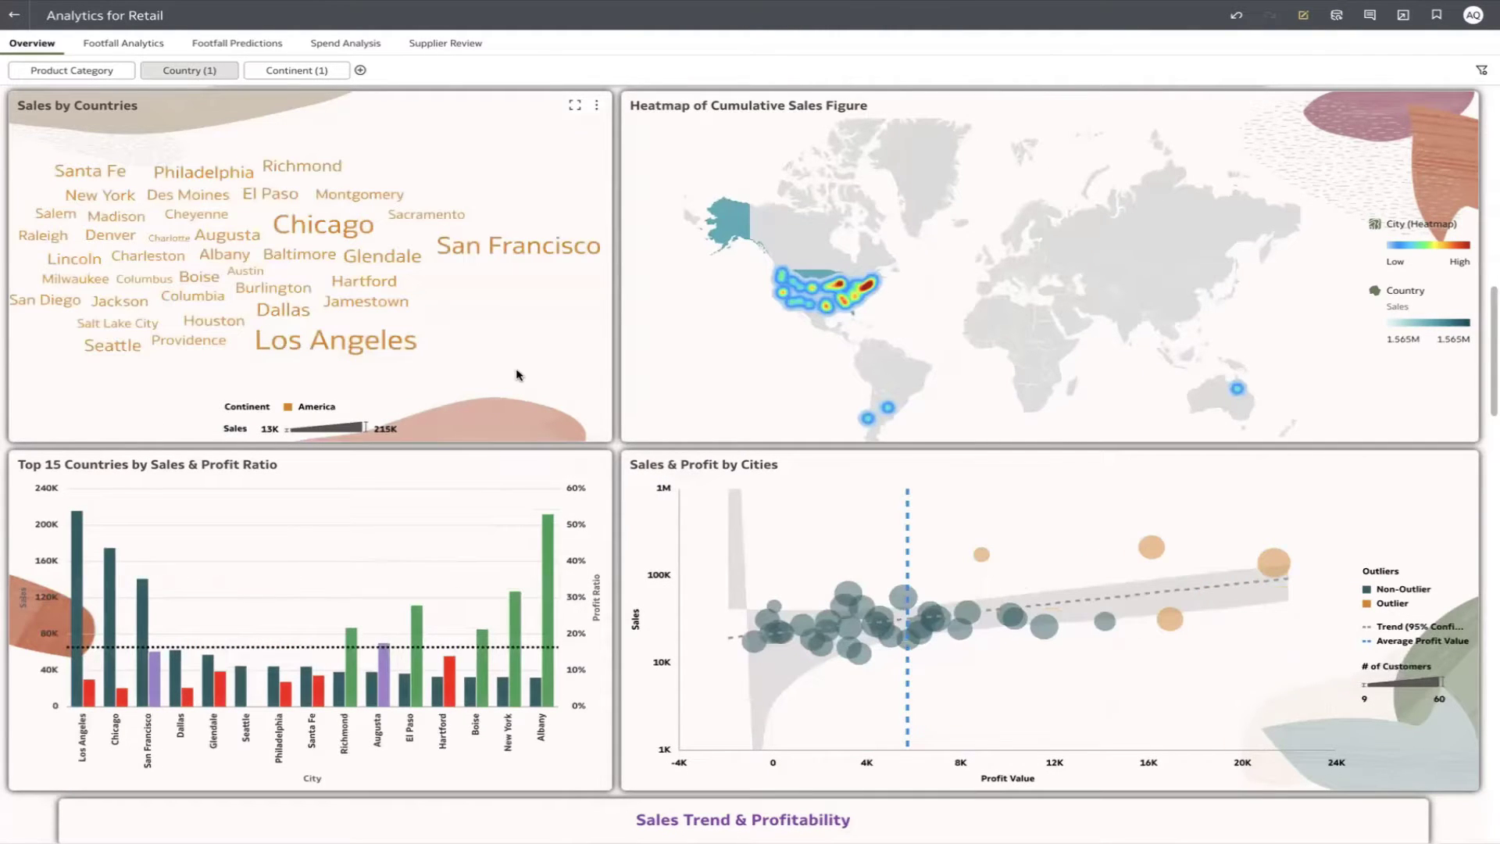
key("ctrl+z")
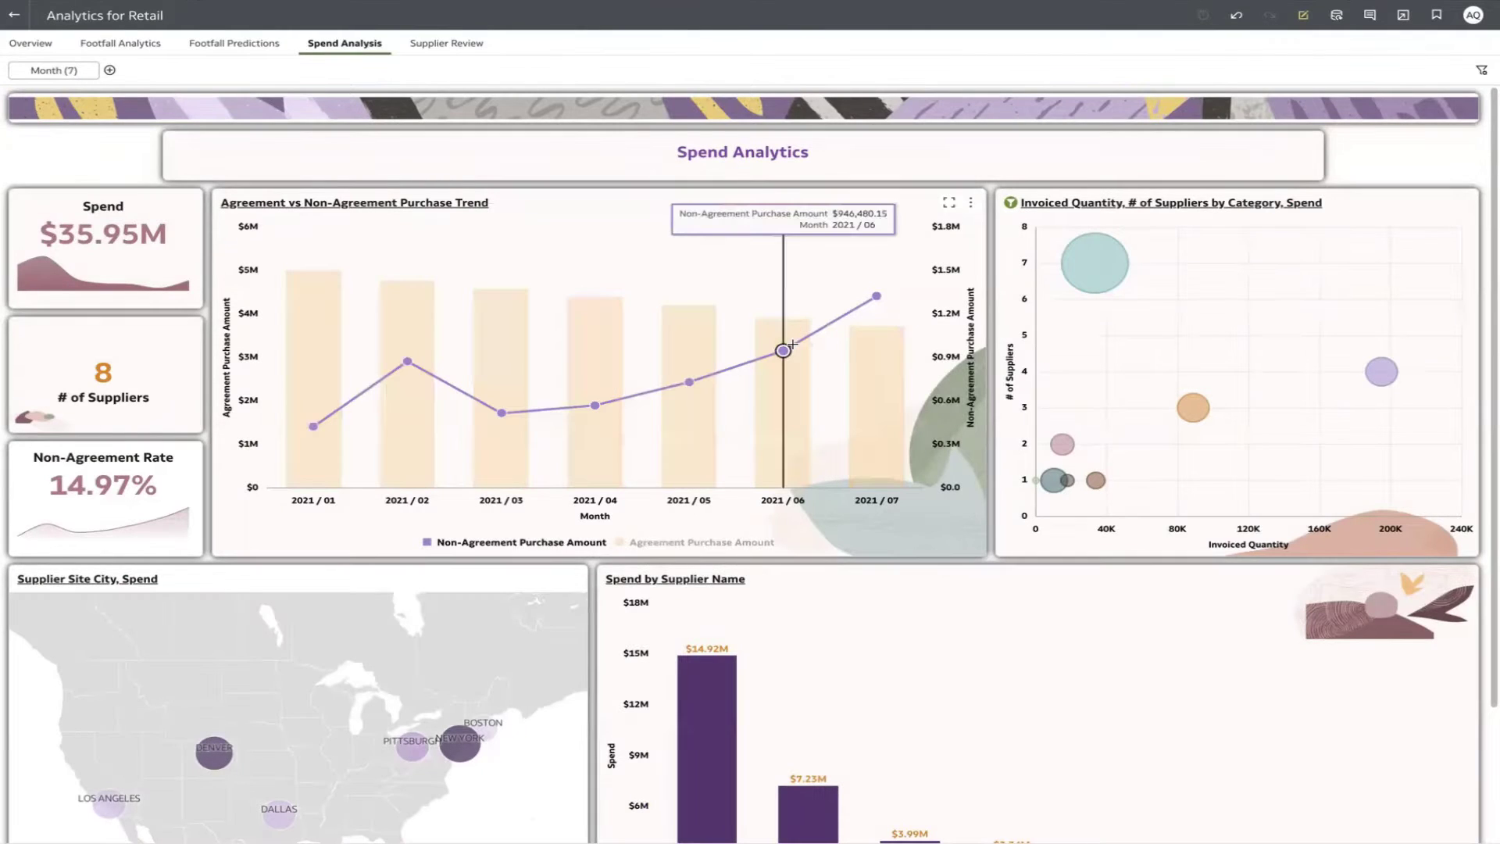
- Browse the Spend Analysis canvas and drill from the LAPTOPS bubble to Supplier Review
mouse_move(879, 391)
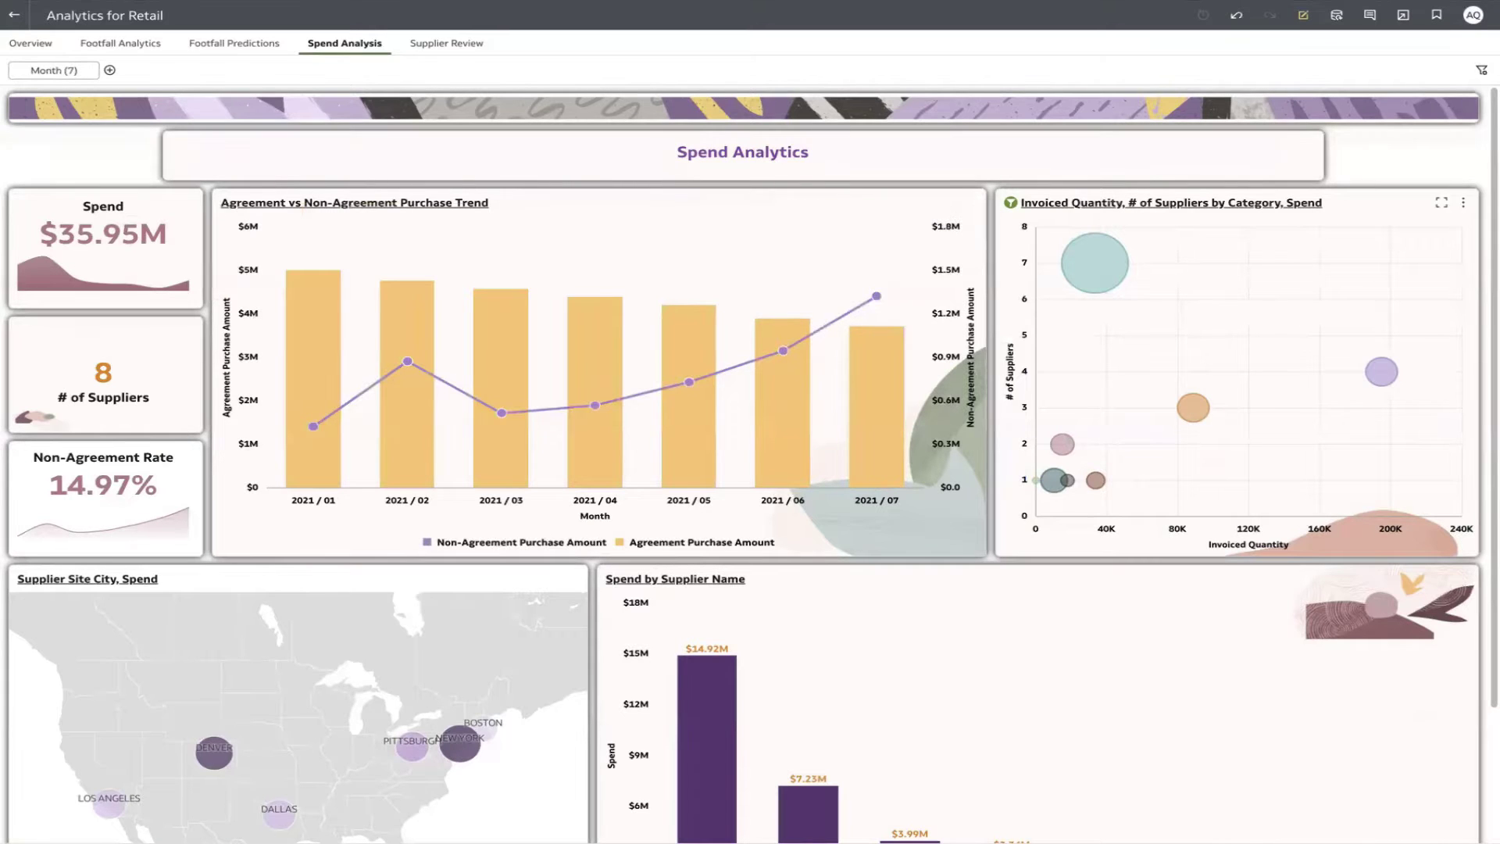
scroll(750, 461, "down", 3)
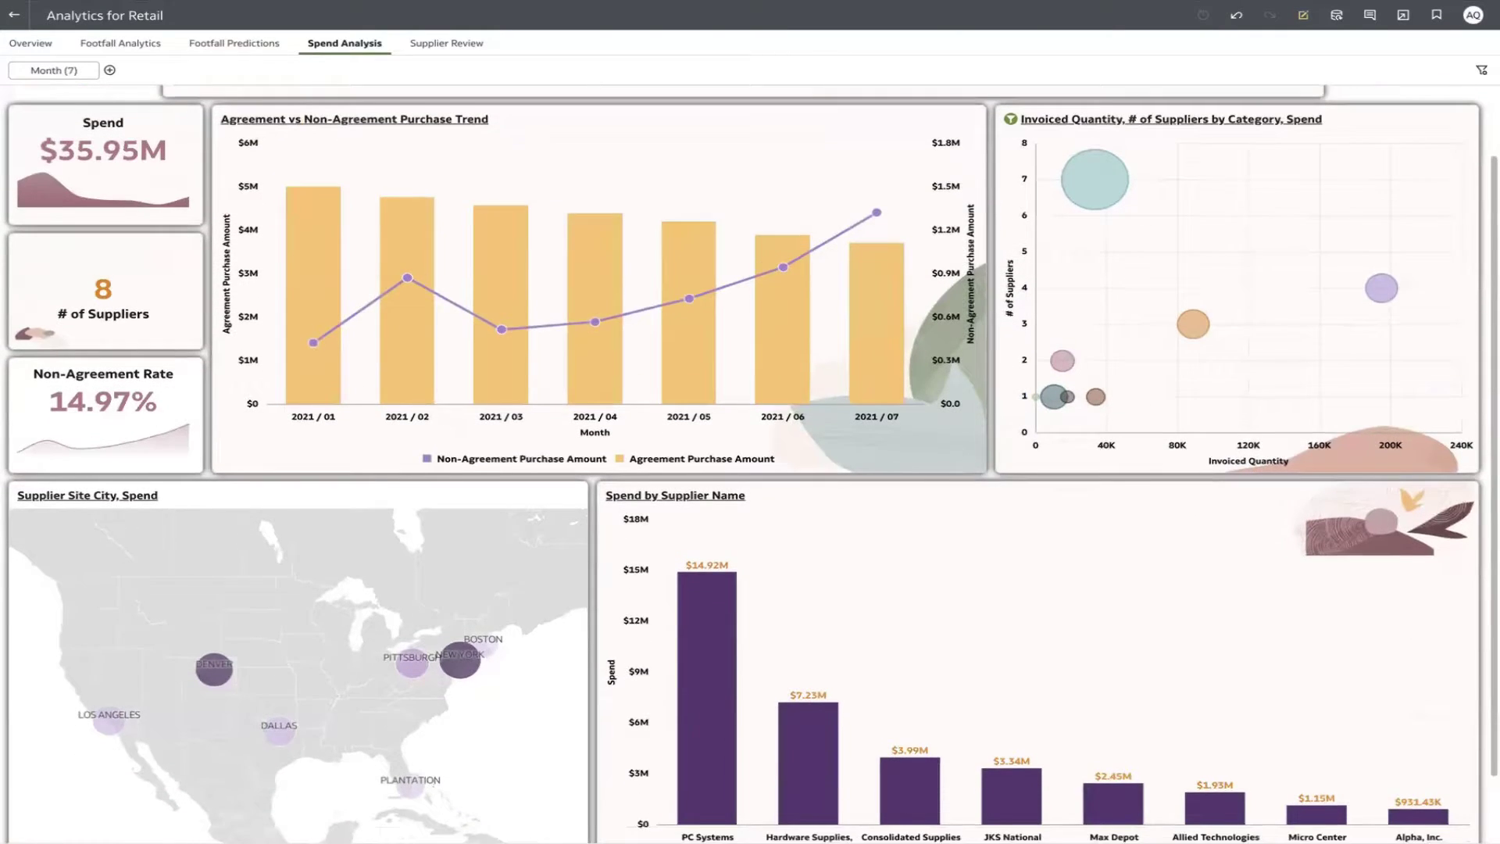
scroll(750, 461, "down", 1)
scroll(750, 460, "down", 1)
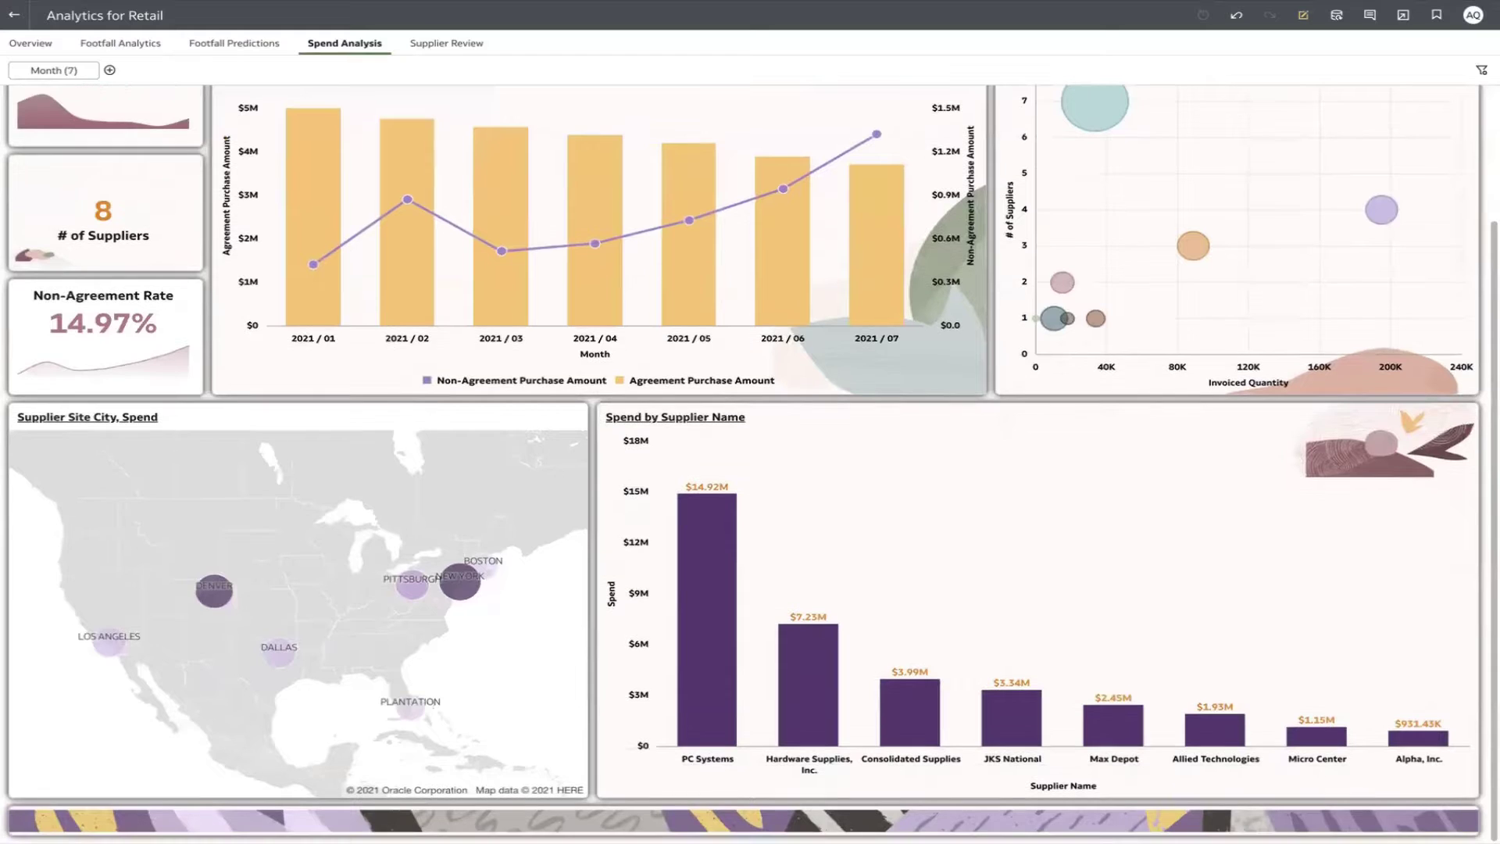
scroll(750, 461, "up", 4)
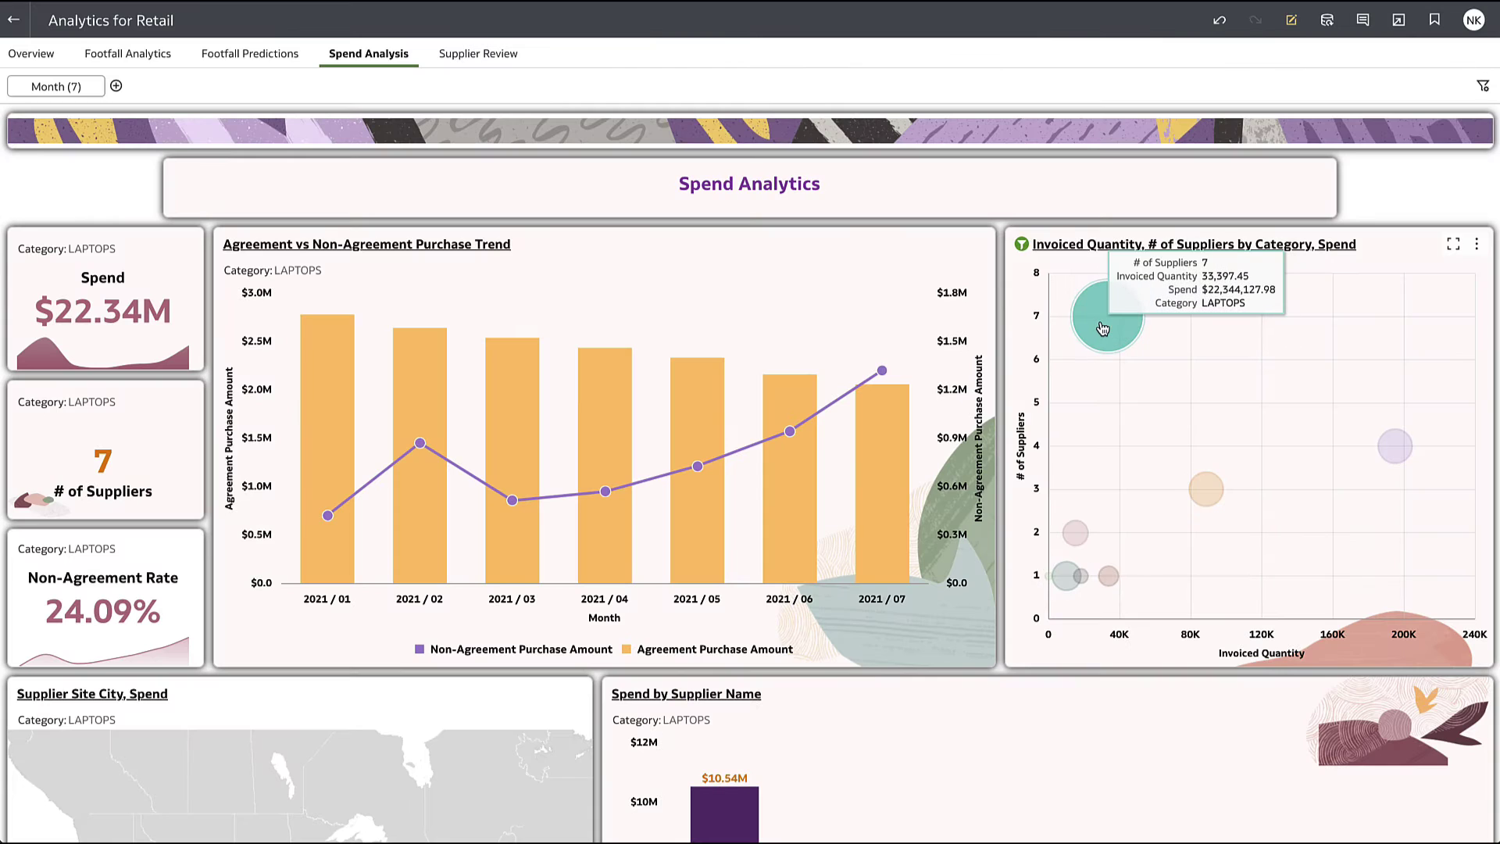
right_click(1101, 325)
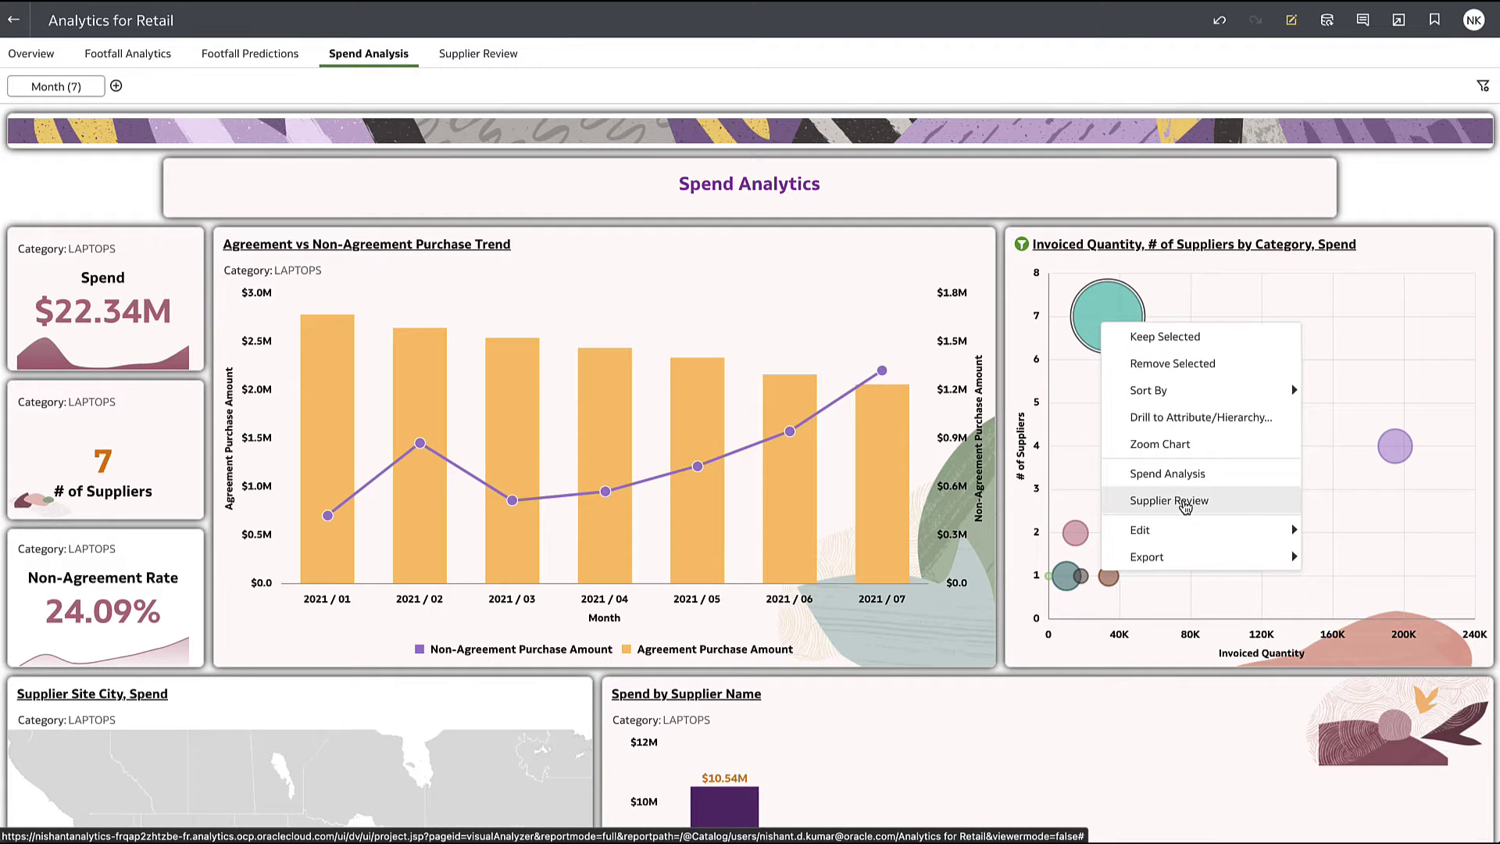
left_click(1180, 503)
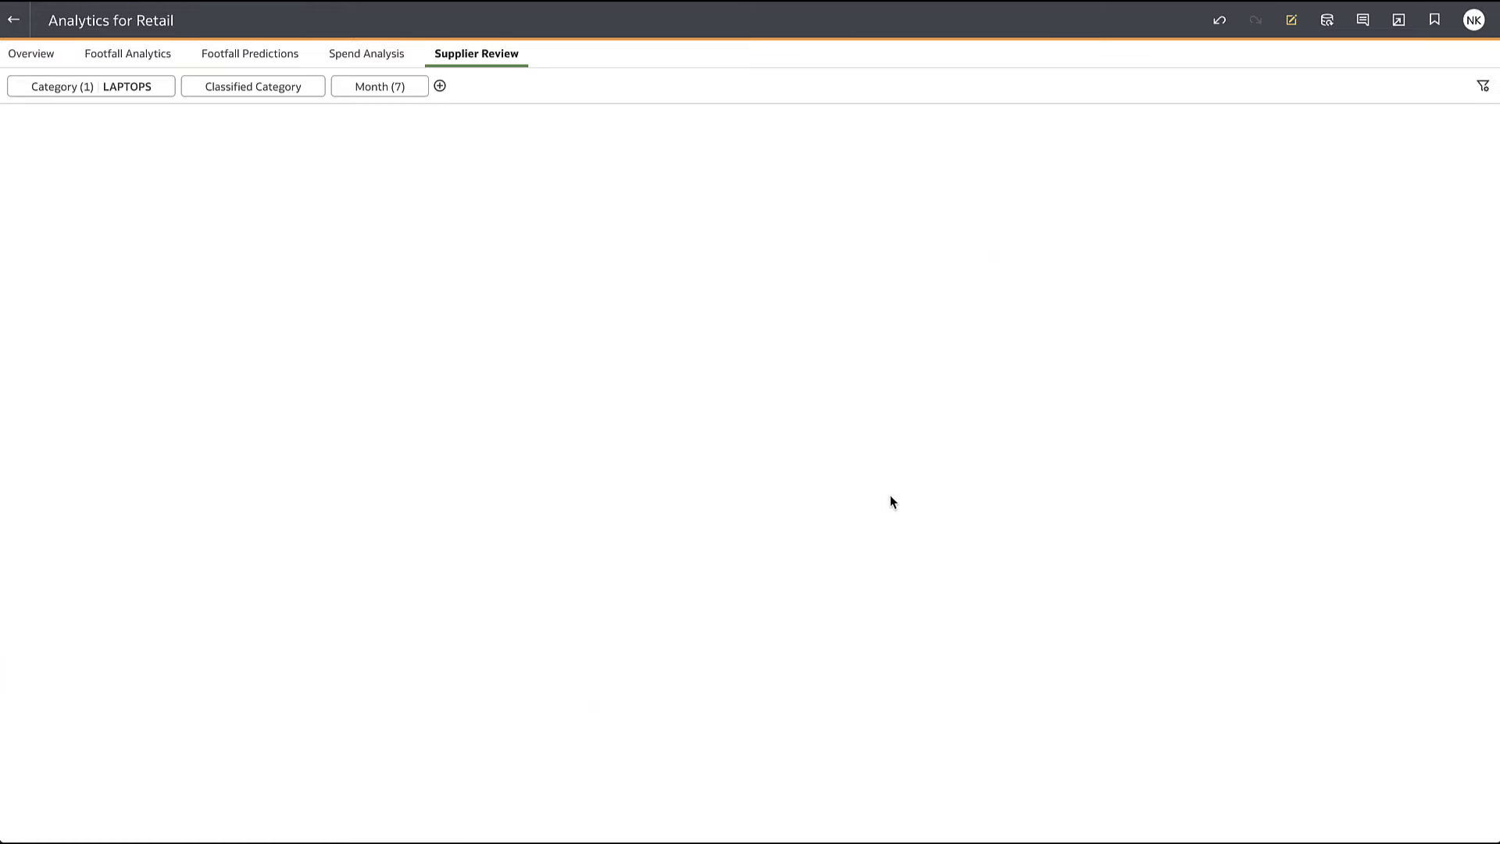
- Select a group of Item Details bubbles, then filter the panels to supplier Micro Center
left_click_drag(441, 490, 692, 623)
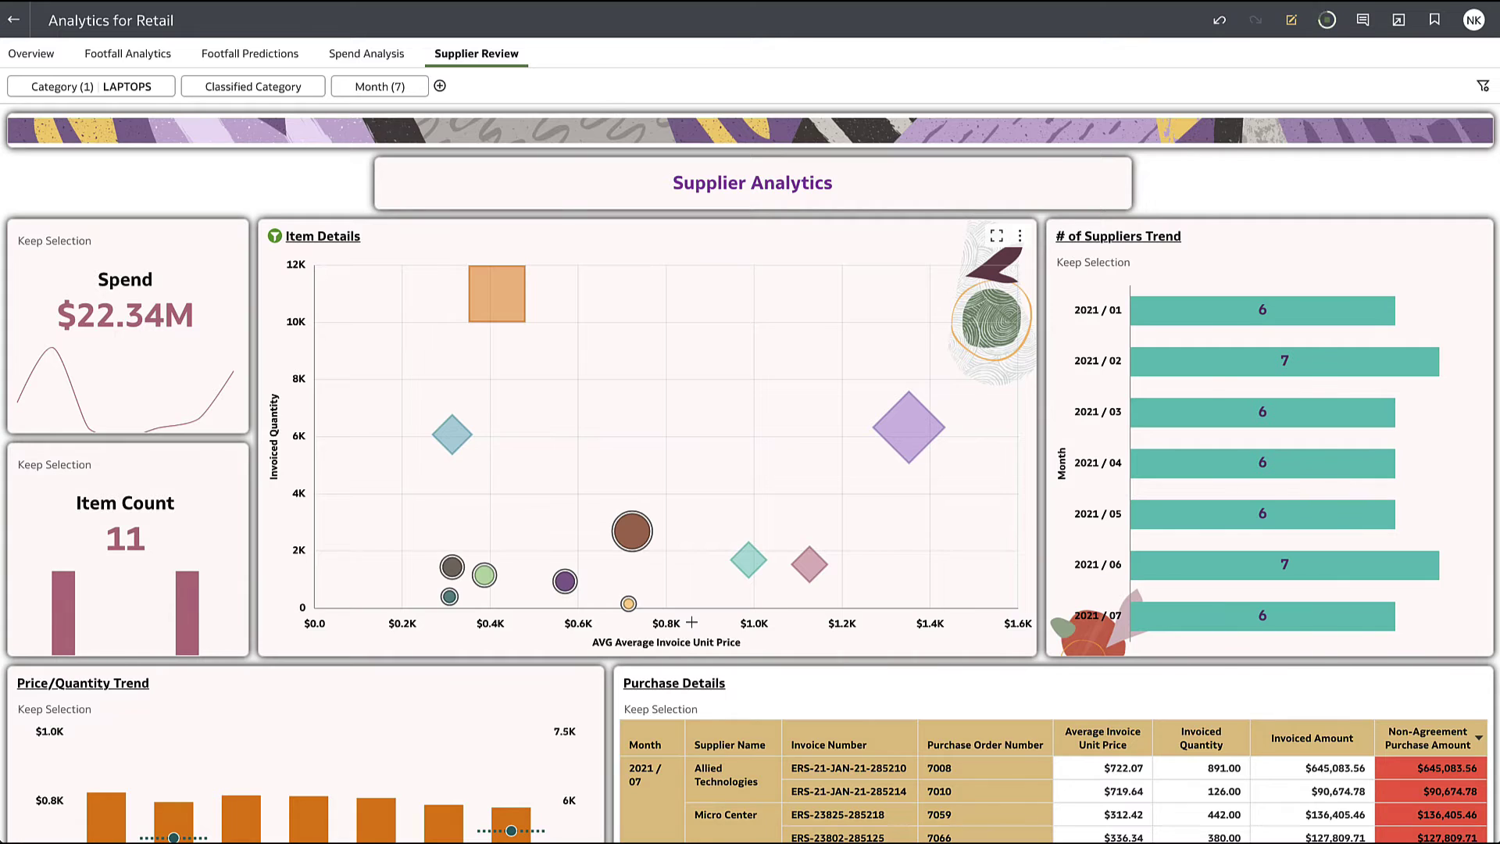
scroll(691, 623, "down", 10)
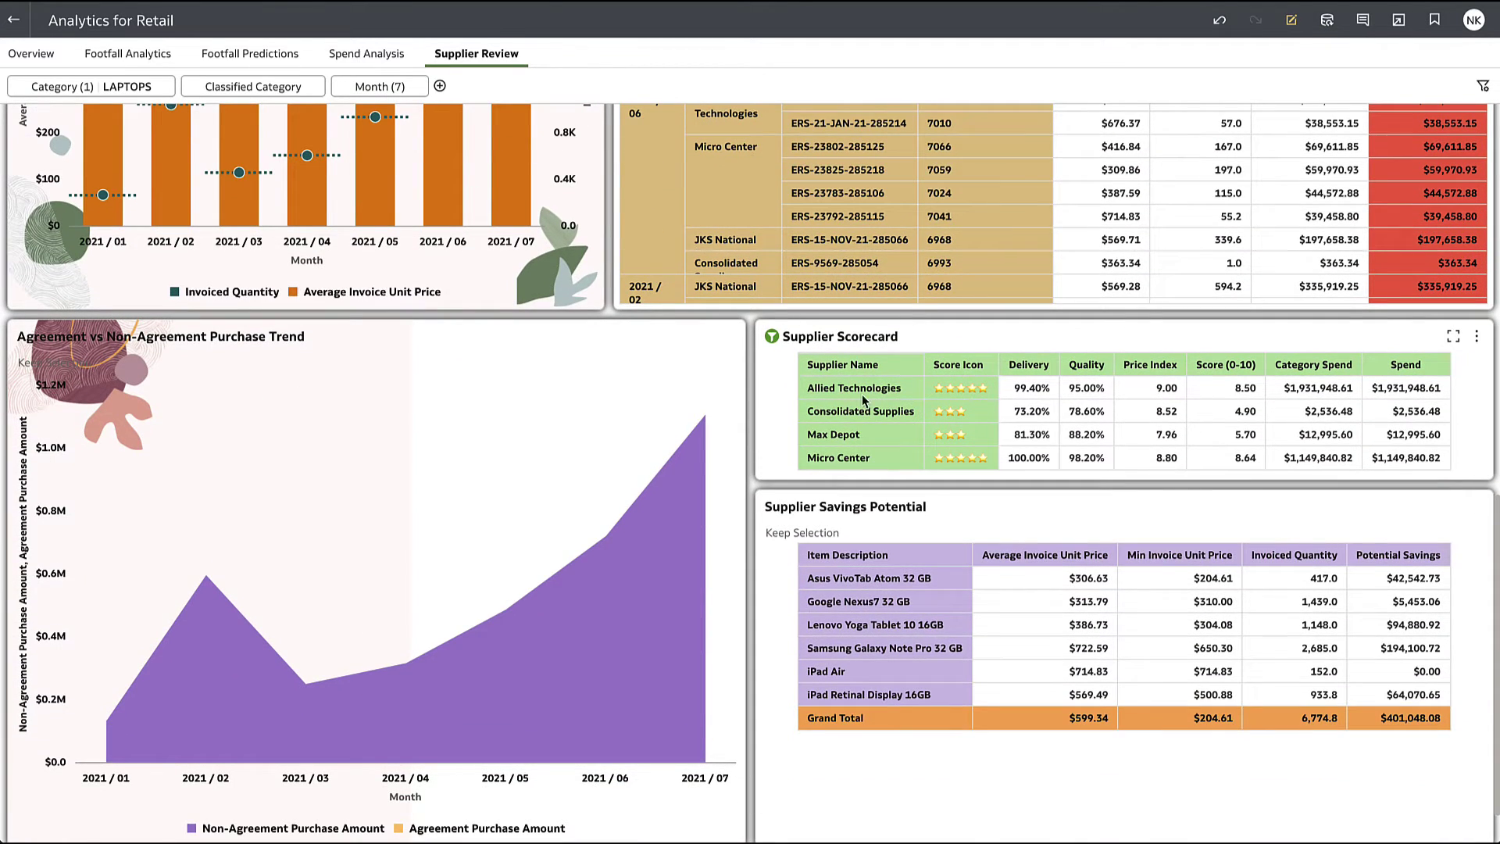
left_click(888, 457)
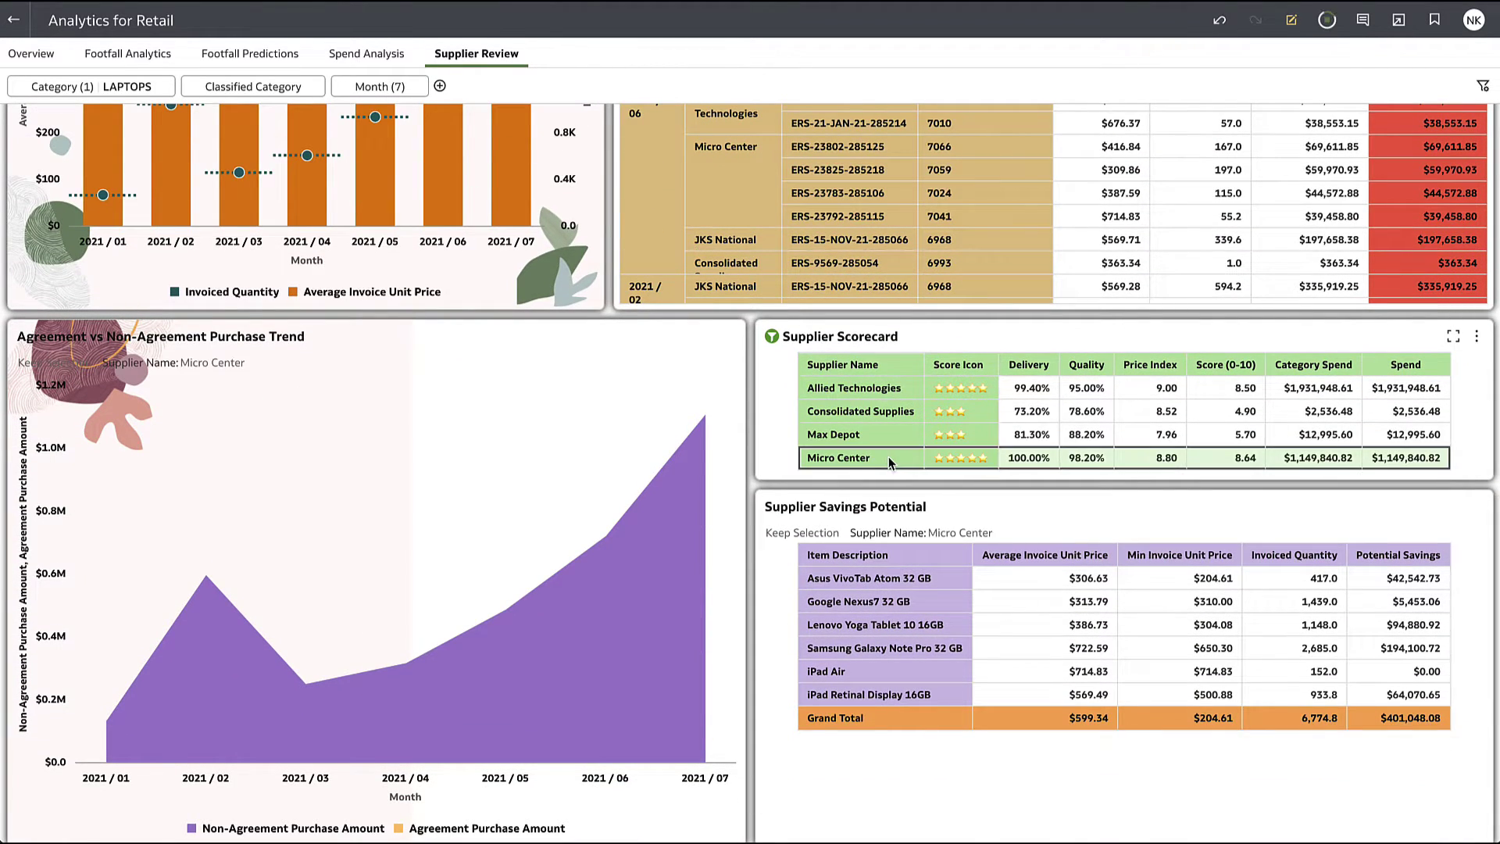
mouse_move(706, 423)
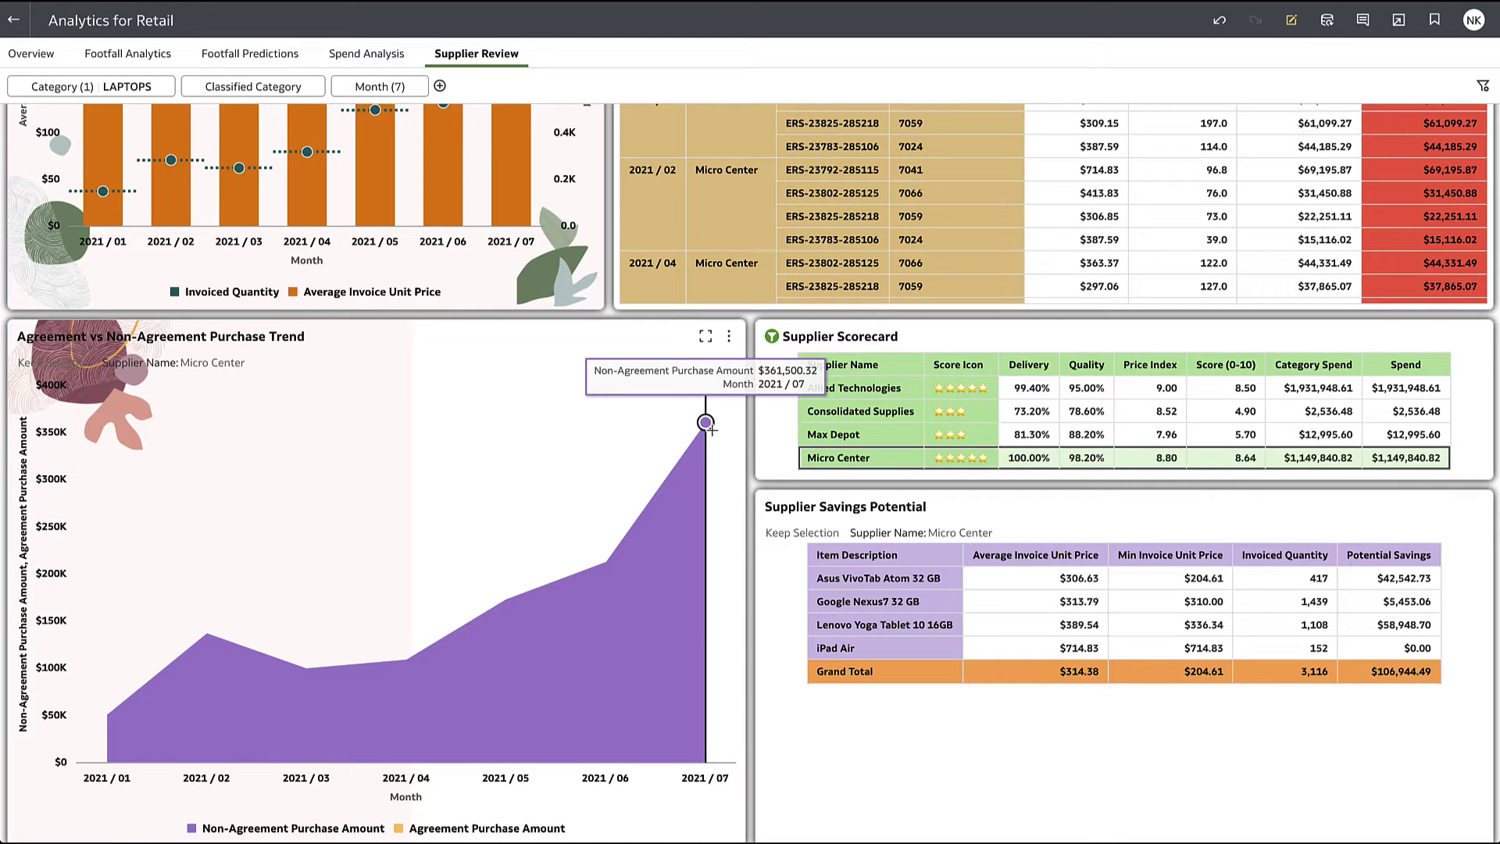
scroll(958, 710, "down", 1)
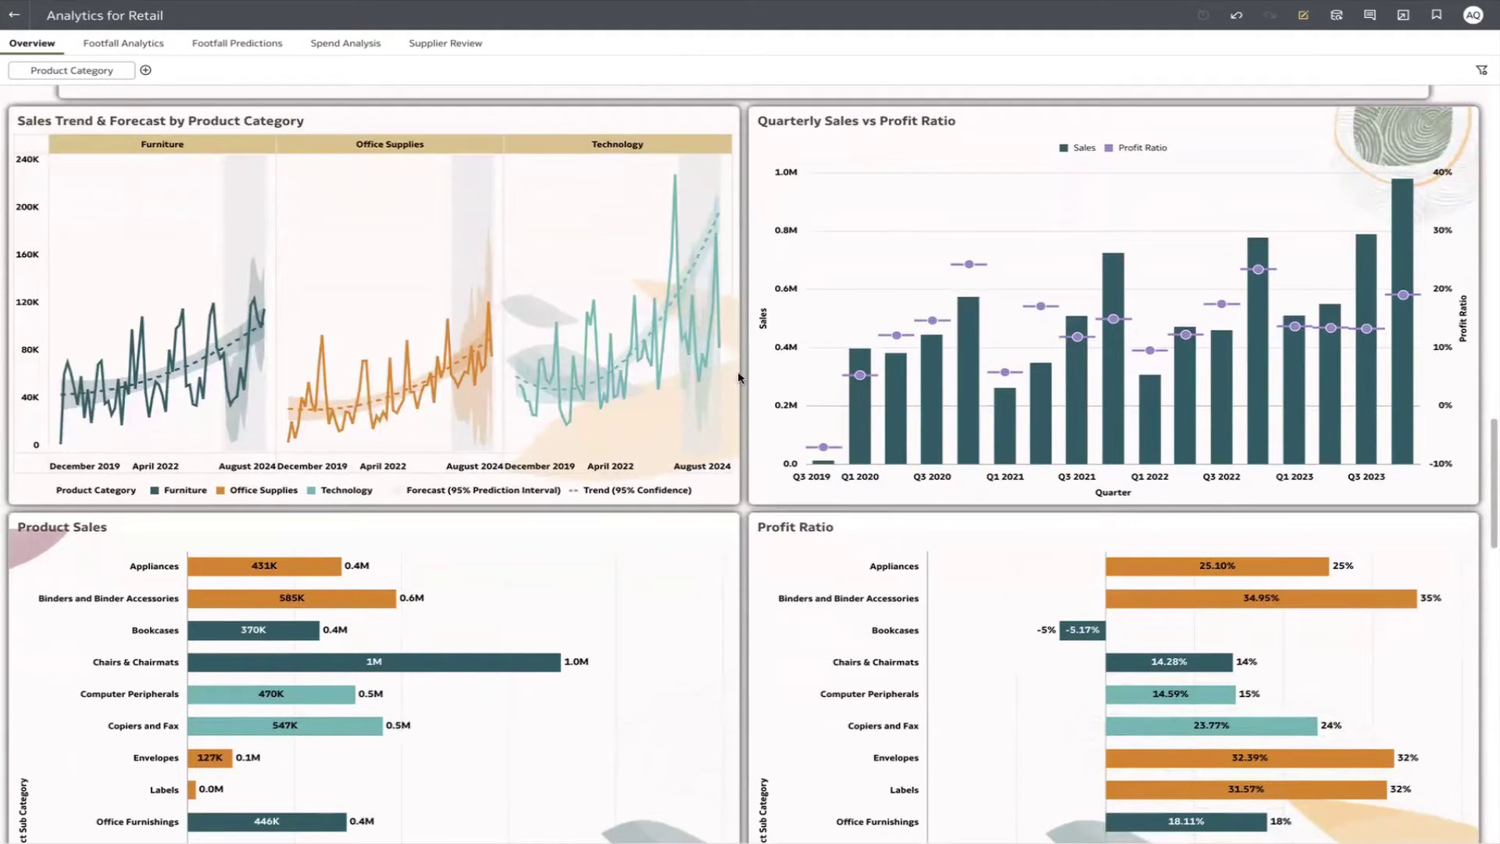
- Move on from the Overview canvas to Footfall Analytics, showing 2 malls, 288 stores and 10.73M footfall
mouse_move(705, 325)
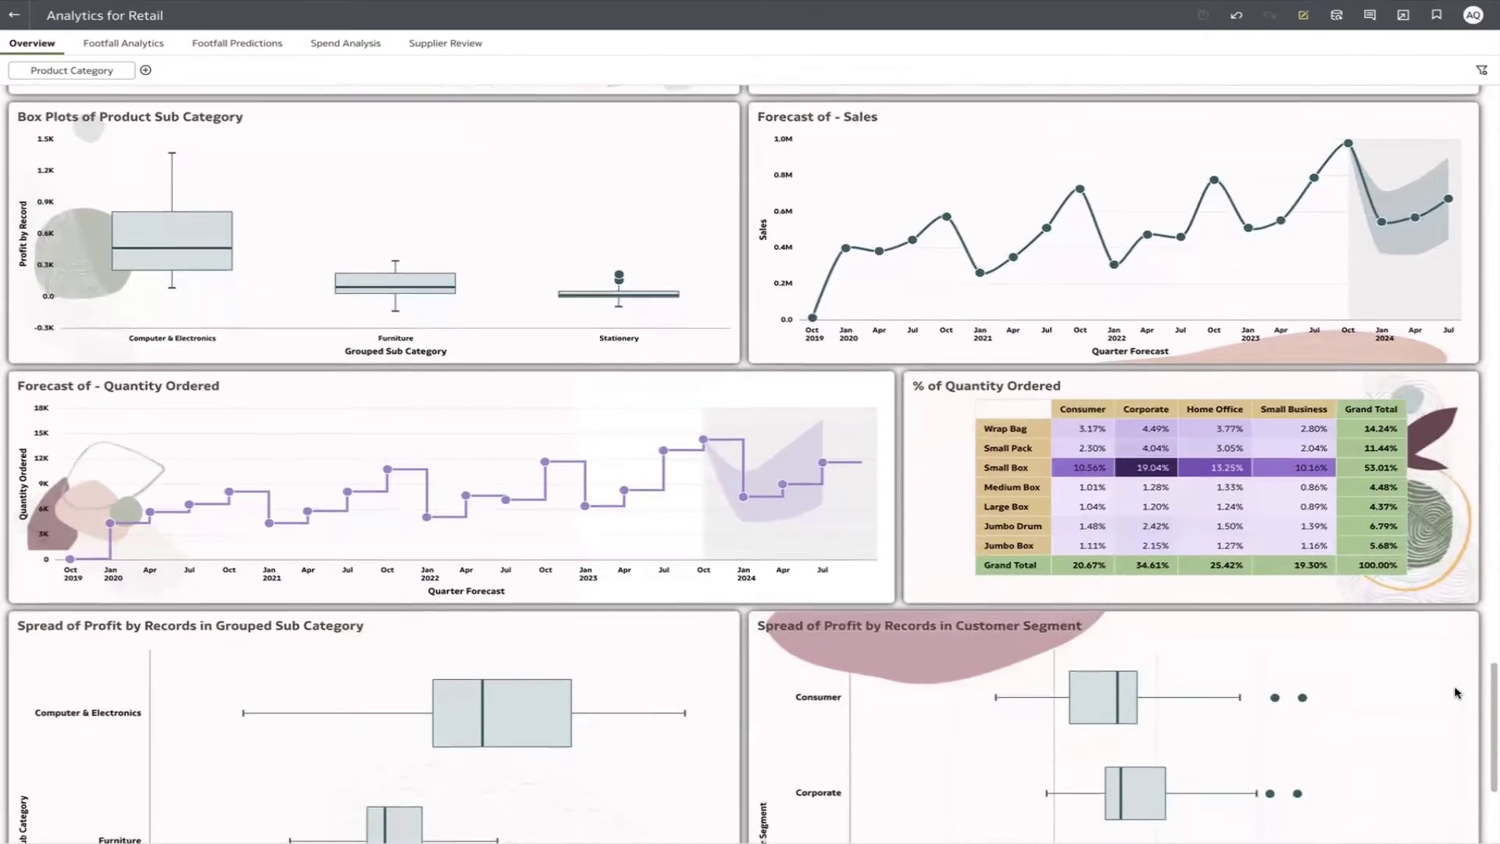
mouse_move(1381, 210)
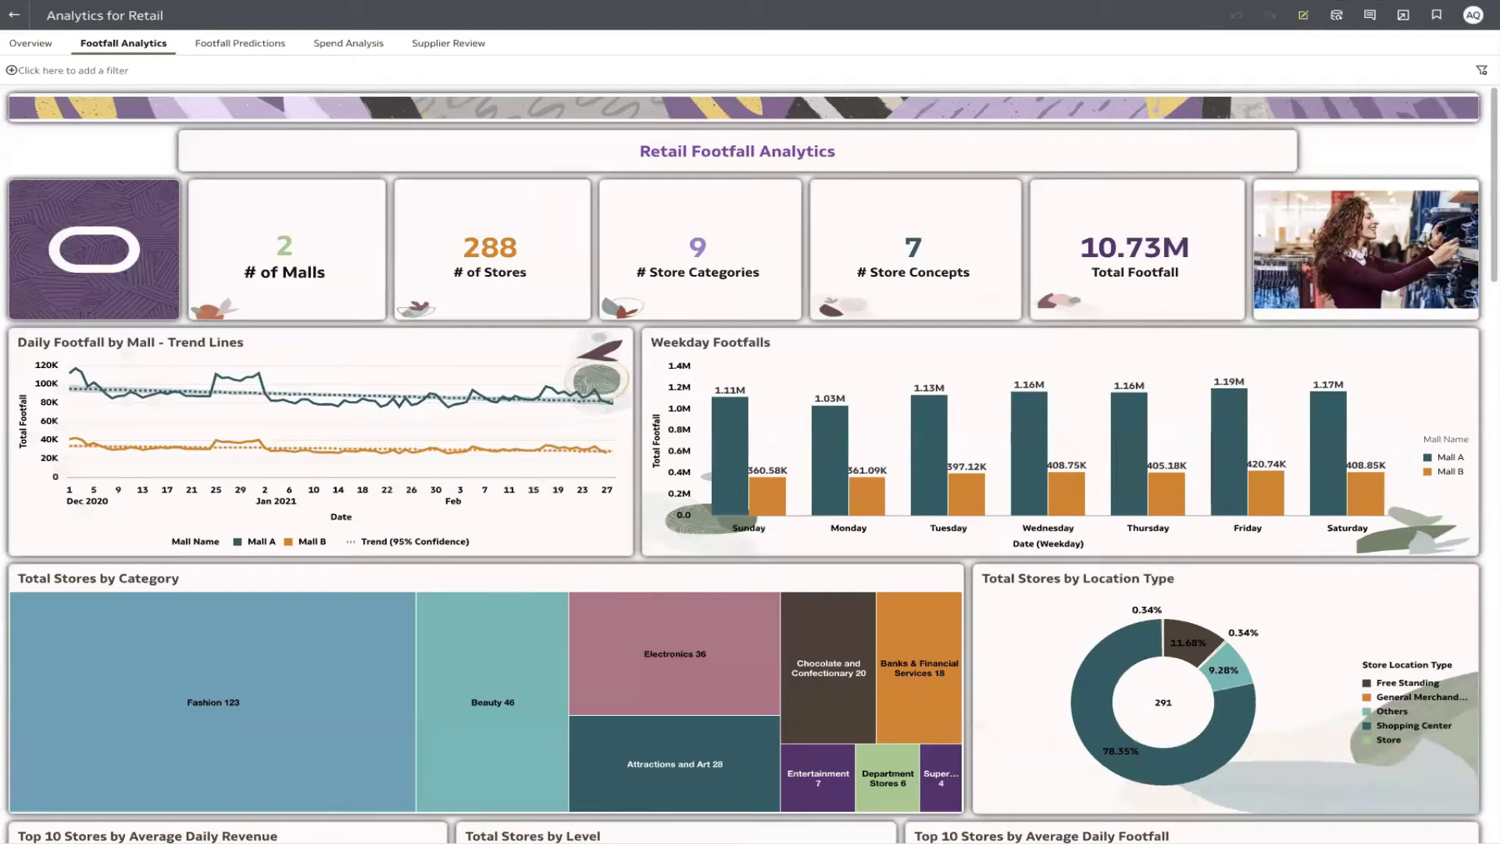
- Scroll Footfall Analytics down to the Store Traffic heatmap and Footfall by Time of Day chart
scroll(742, 461, "down", 4)
scroll(742, 461, "down", 5)
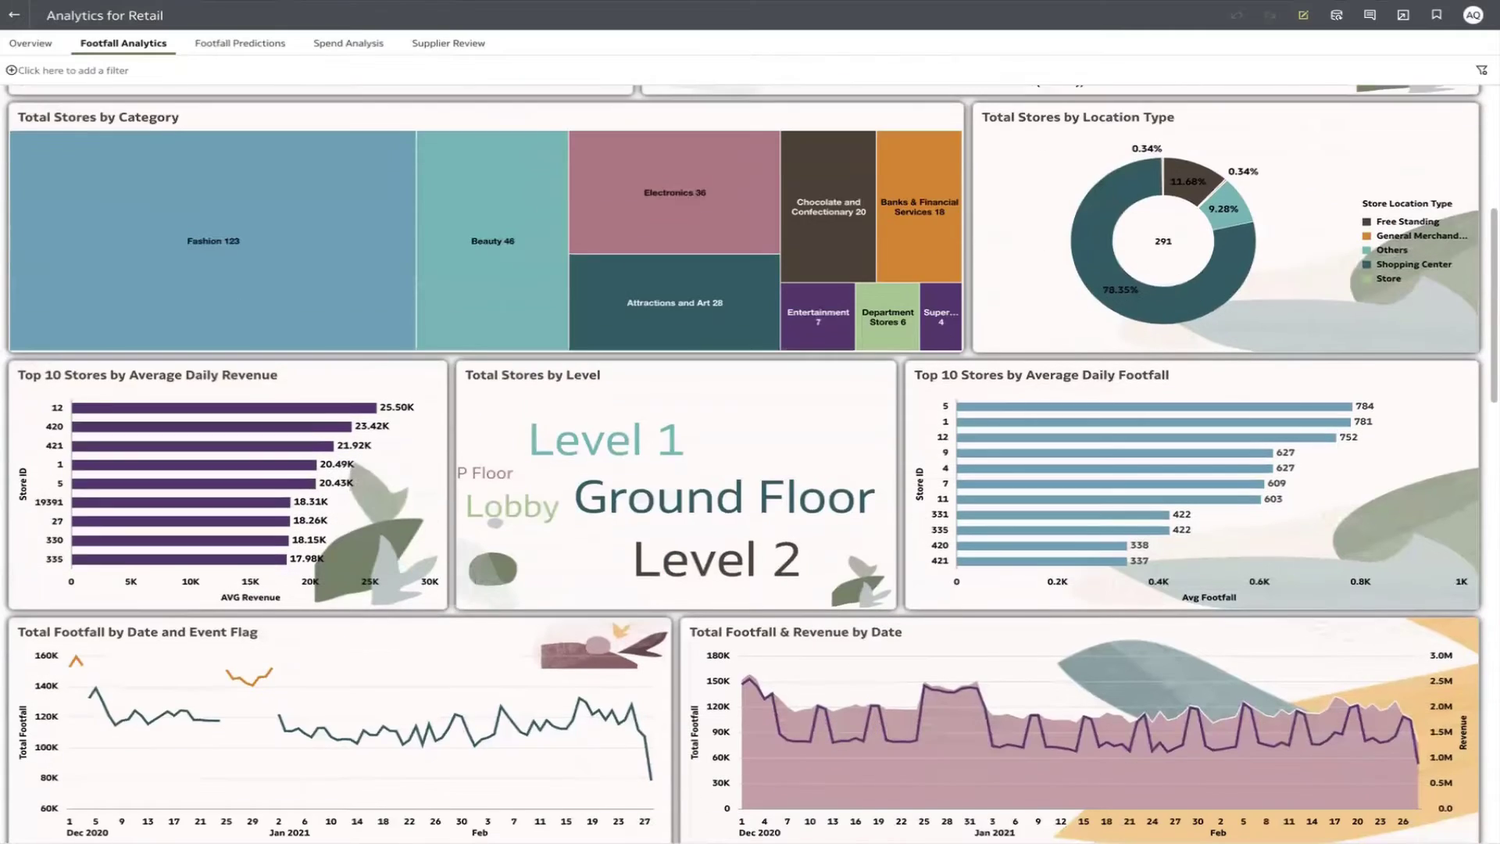
scroll(980, 183, "down", 4)
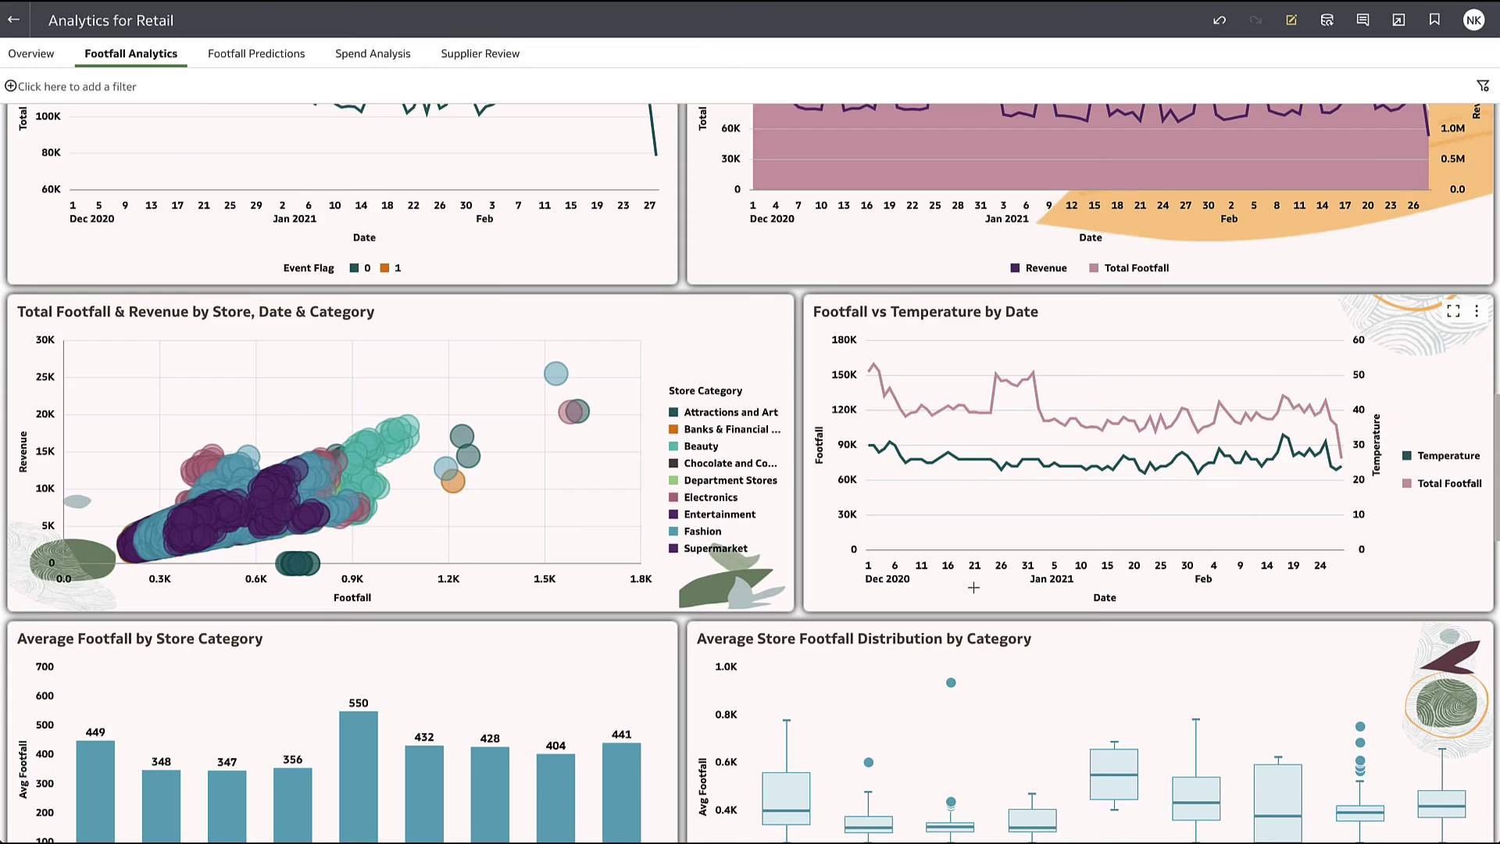
mouse_move(1002, 471)
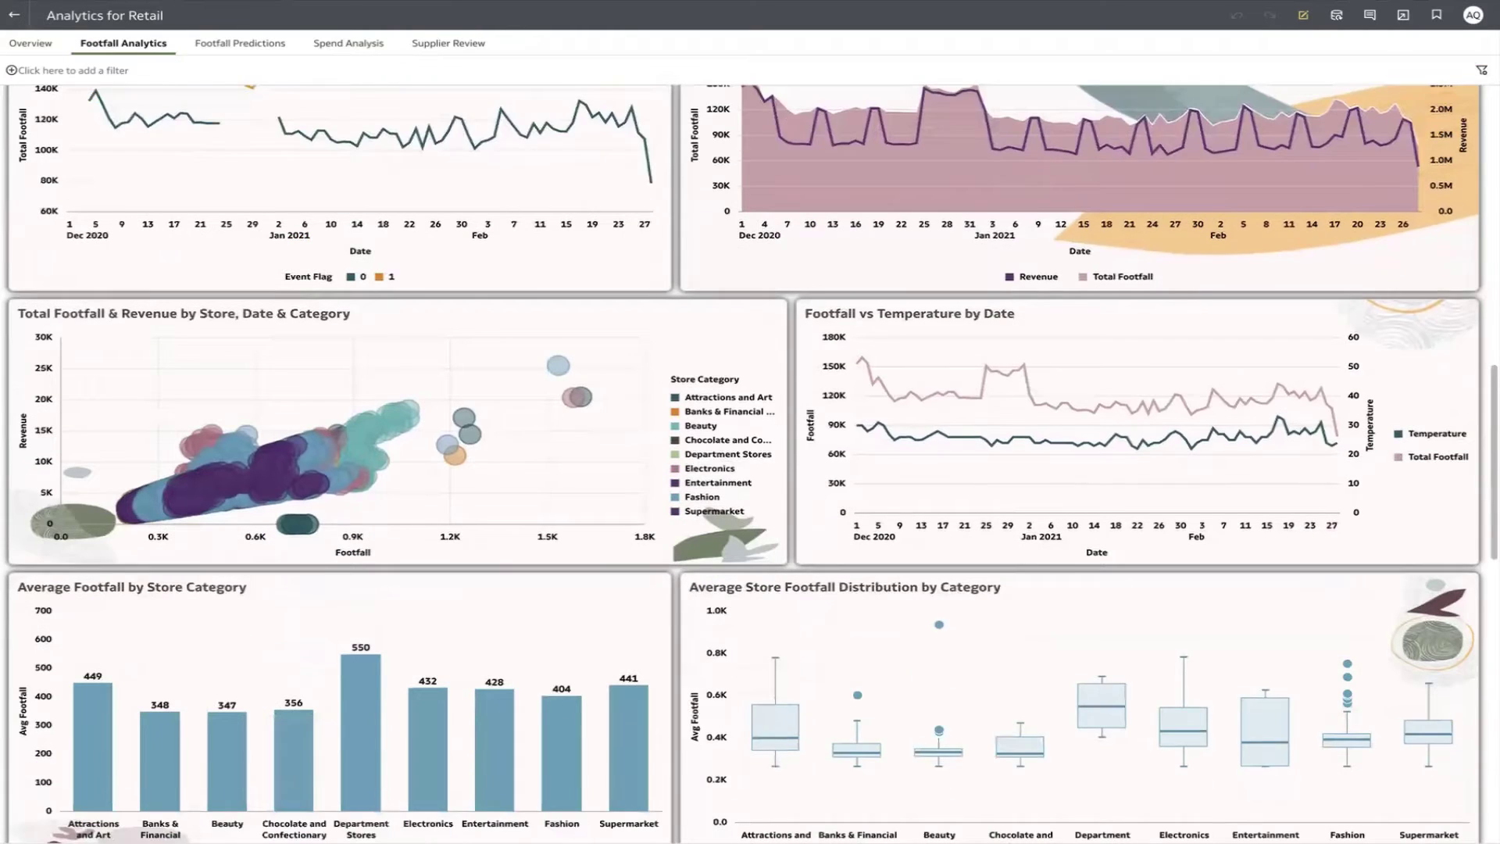
scroll(750, 469, "down", 5)
scroll(750, 469, "down", 5)
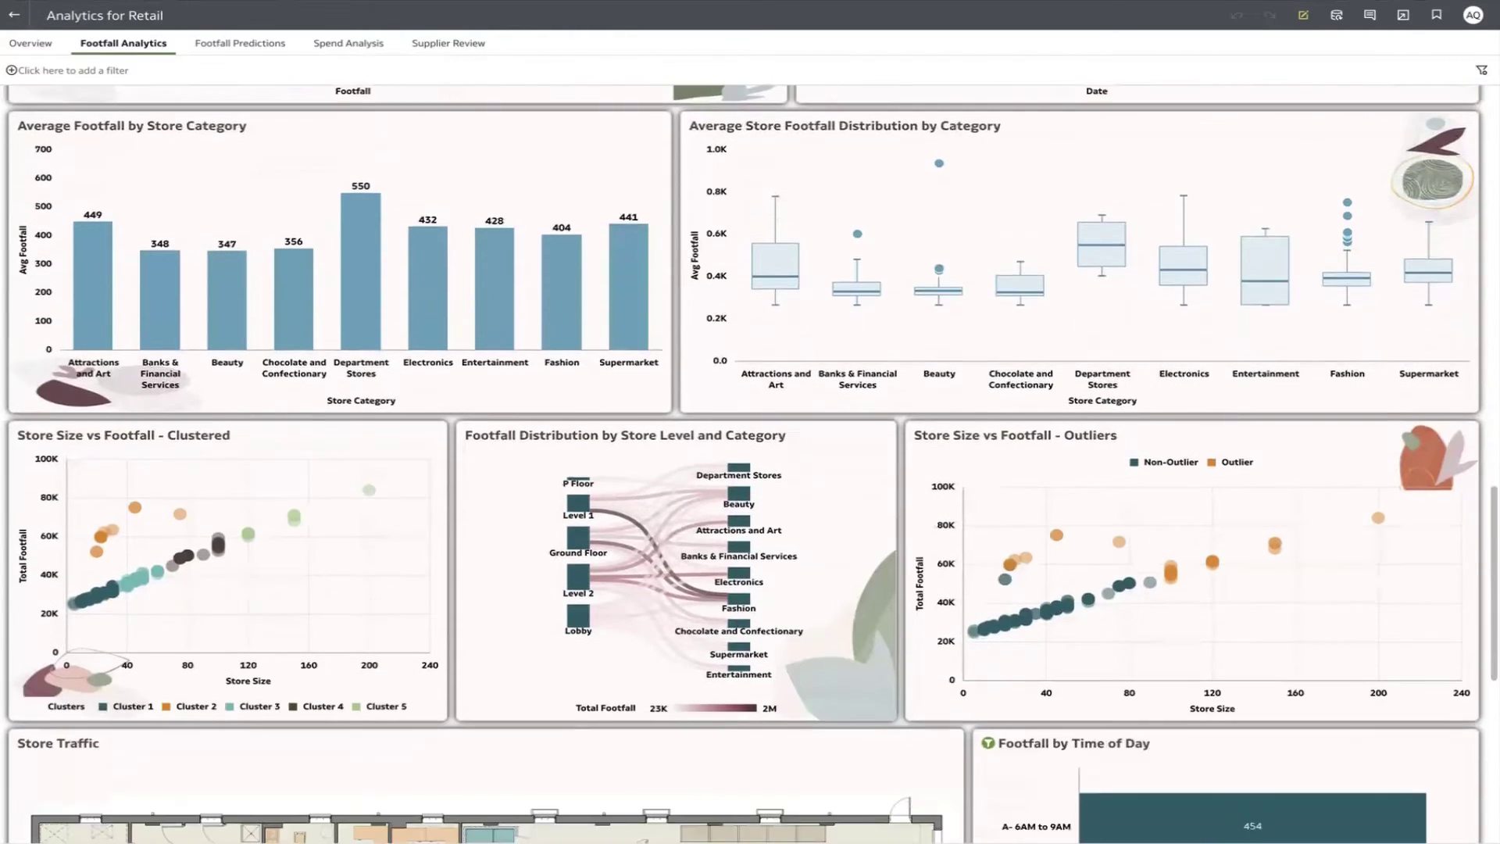
scroll(750, 464, "down", 5)
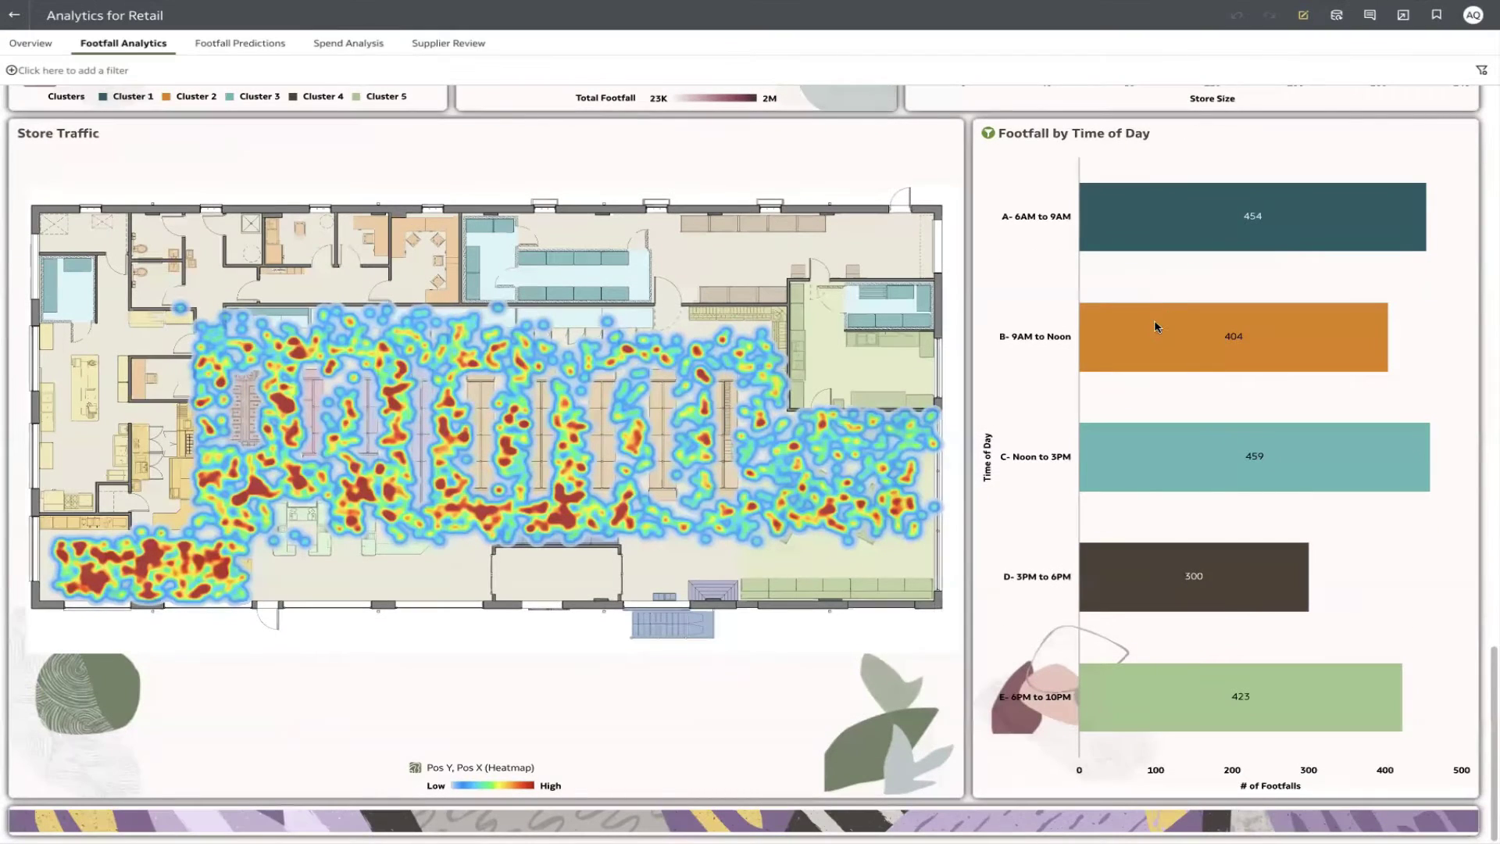
left_click(1150, 348)
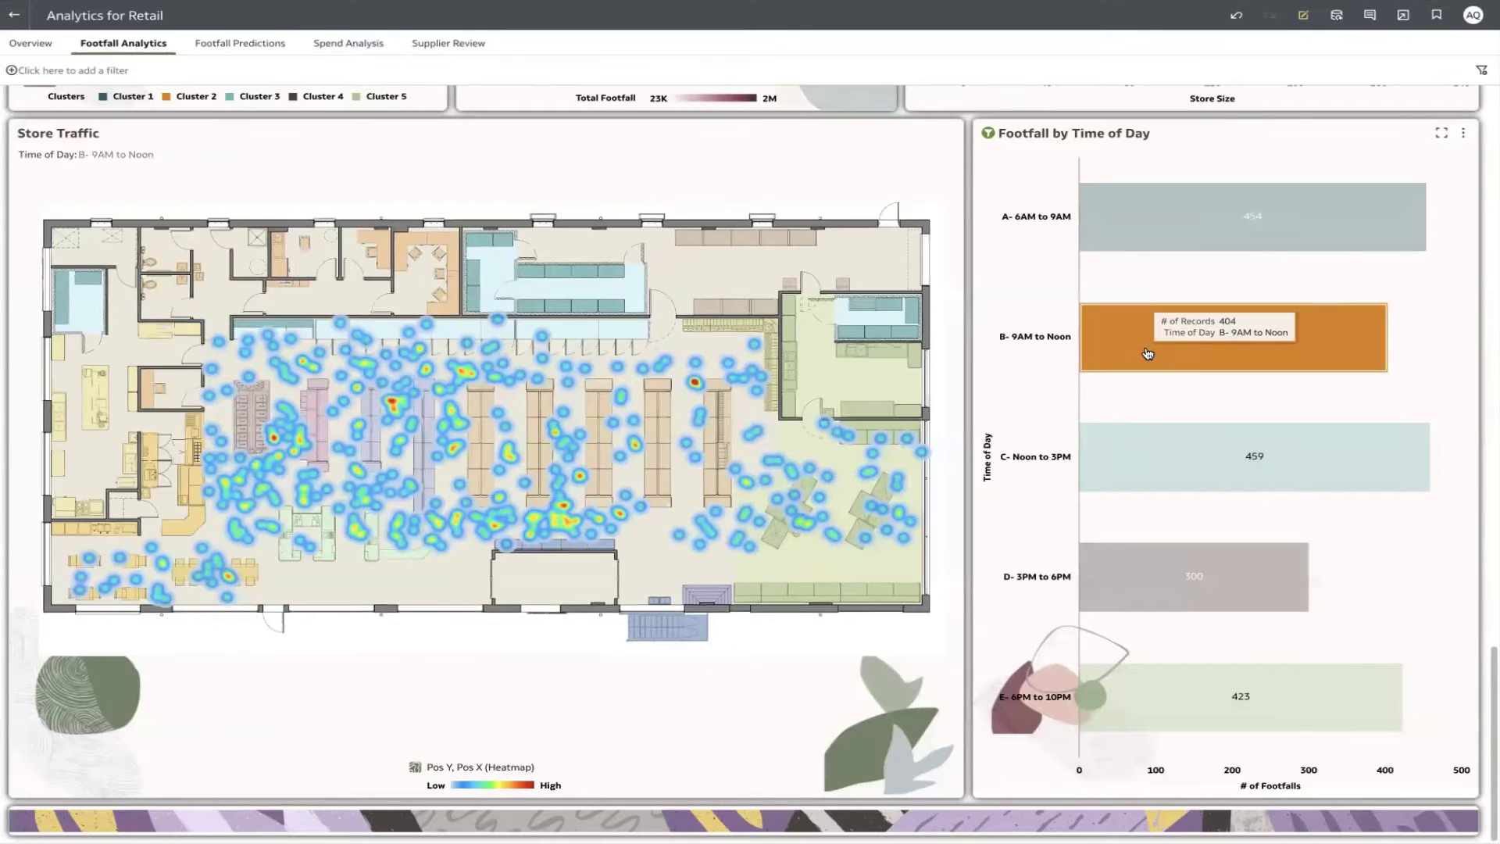
left_click(1153, 511)
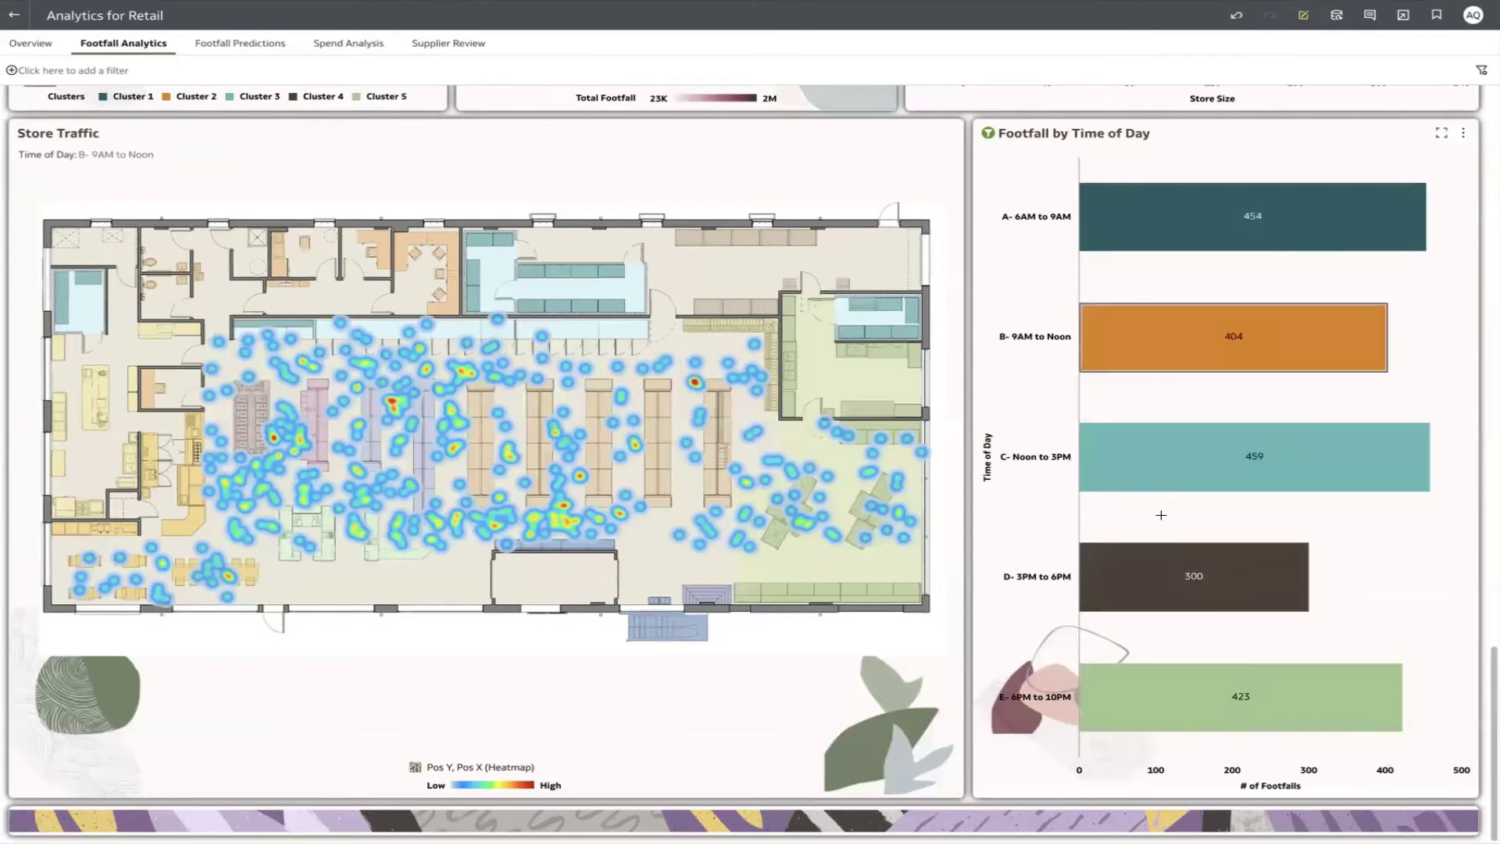
left_click(1168, 576)
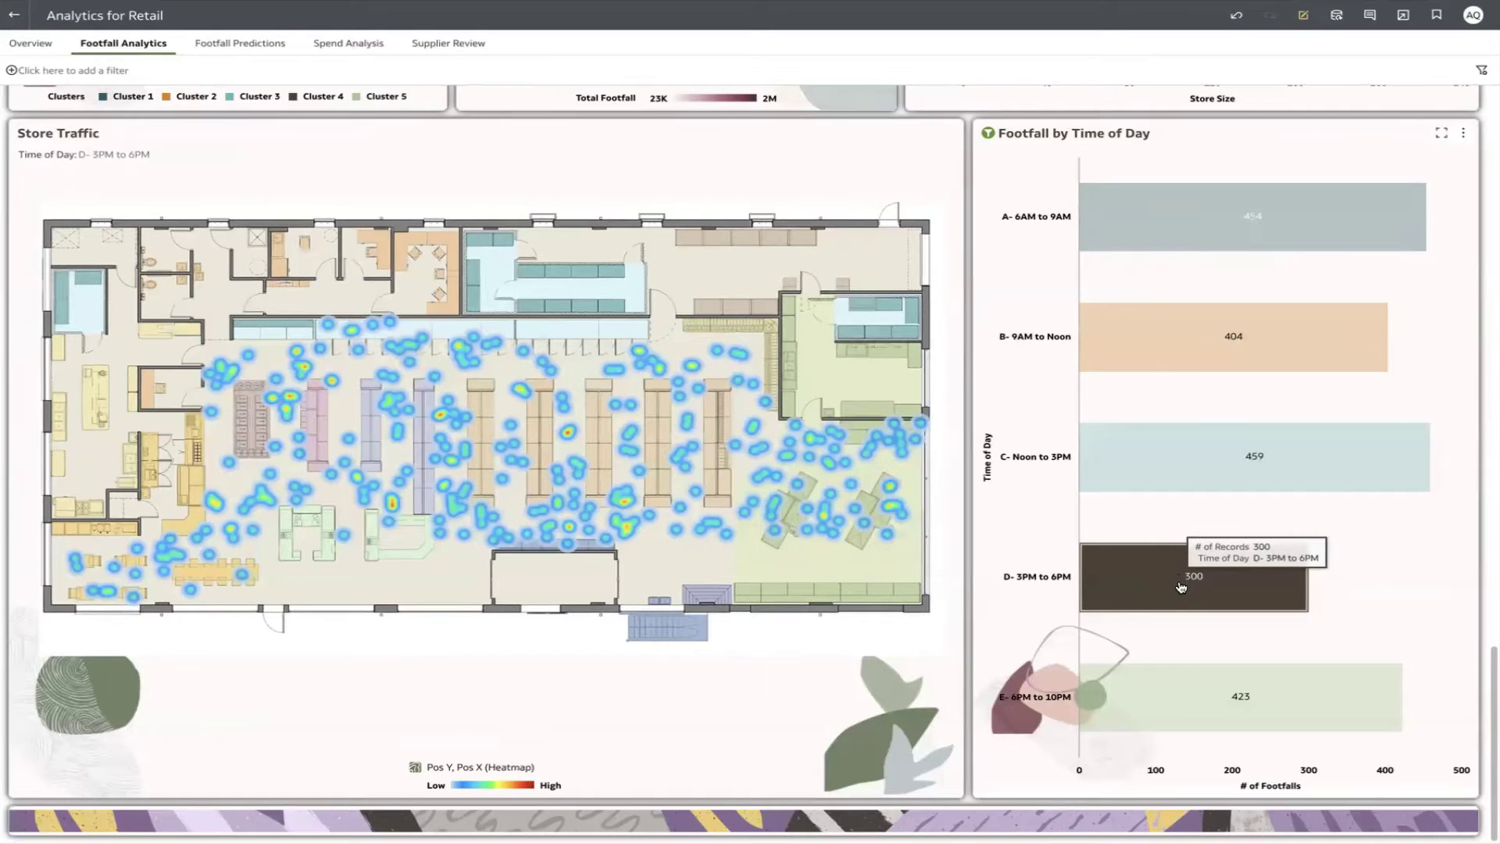
left_click(1170, 692)
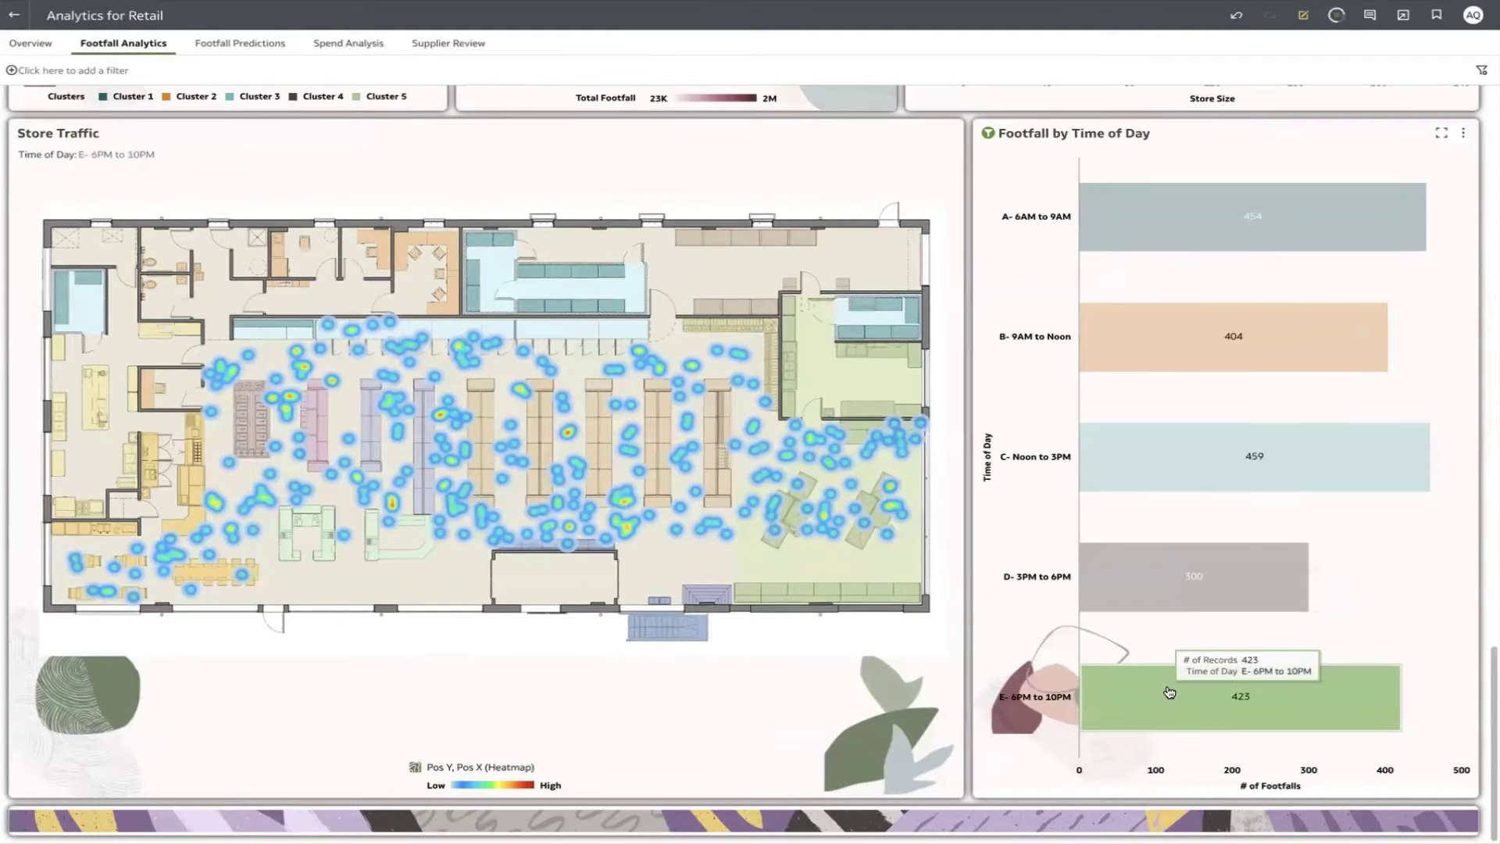
left_click(1354, 610)
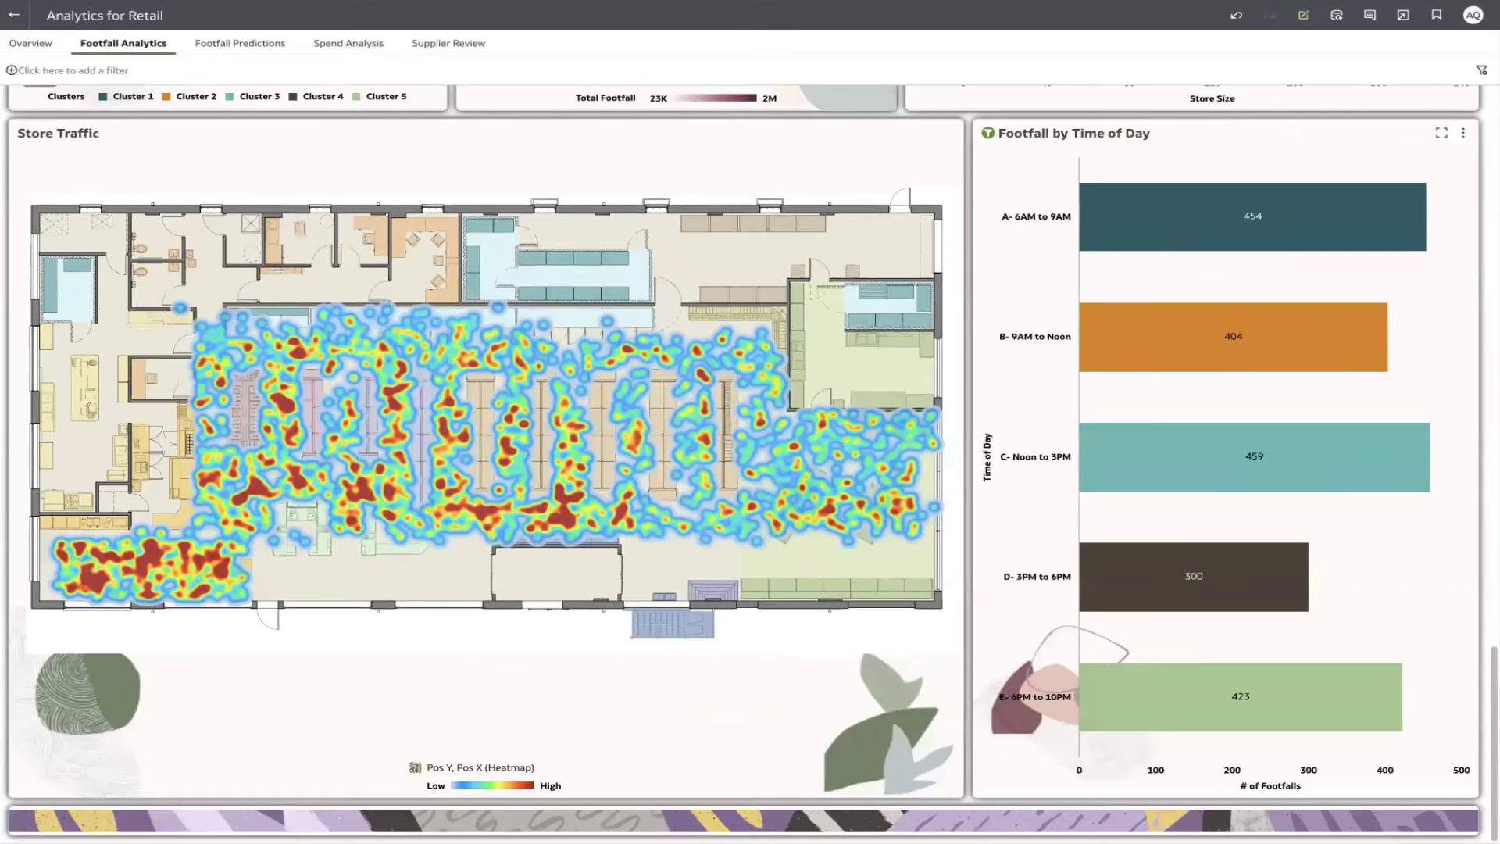
scroll(1387, 524, "up", 3)
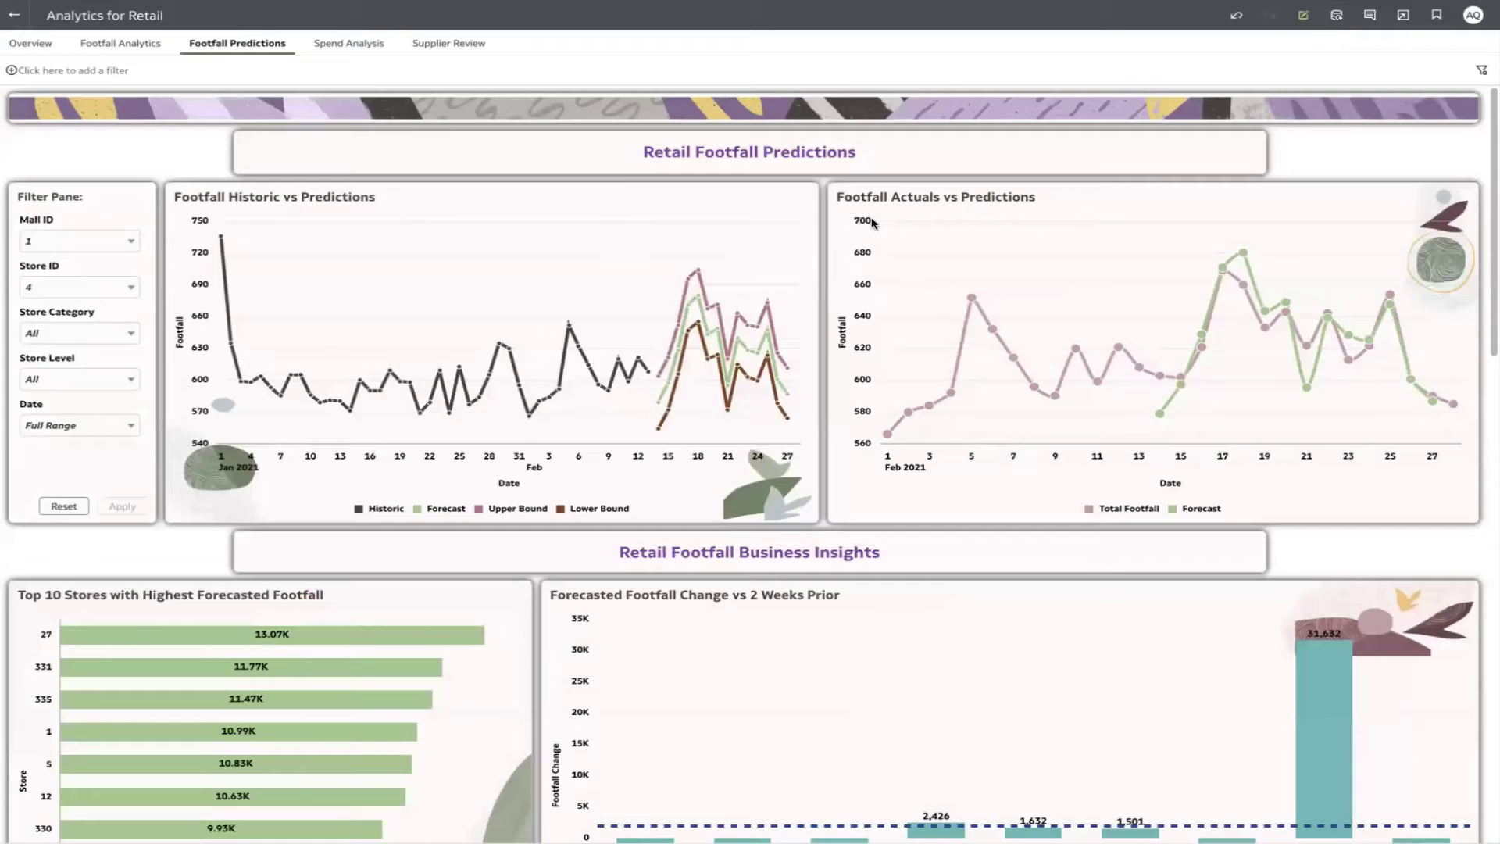
- Switch to the Footfall Predictions canvas and scroll down to the Over/Under Utilised scatter
left_click(237, 43)
scroll(750, 464, "down", 5)
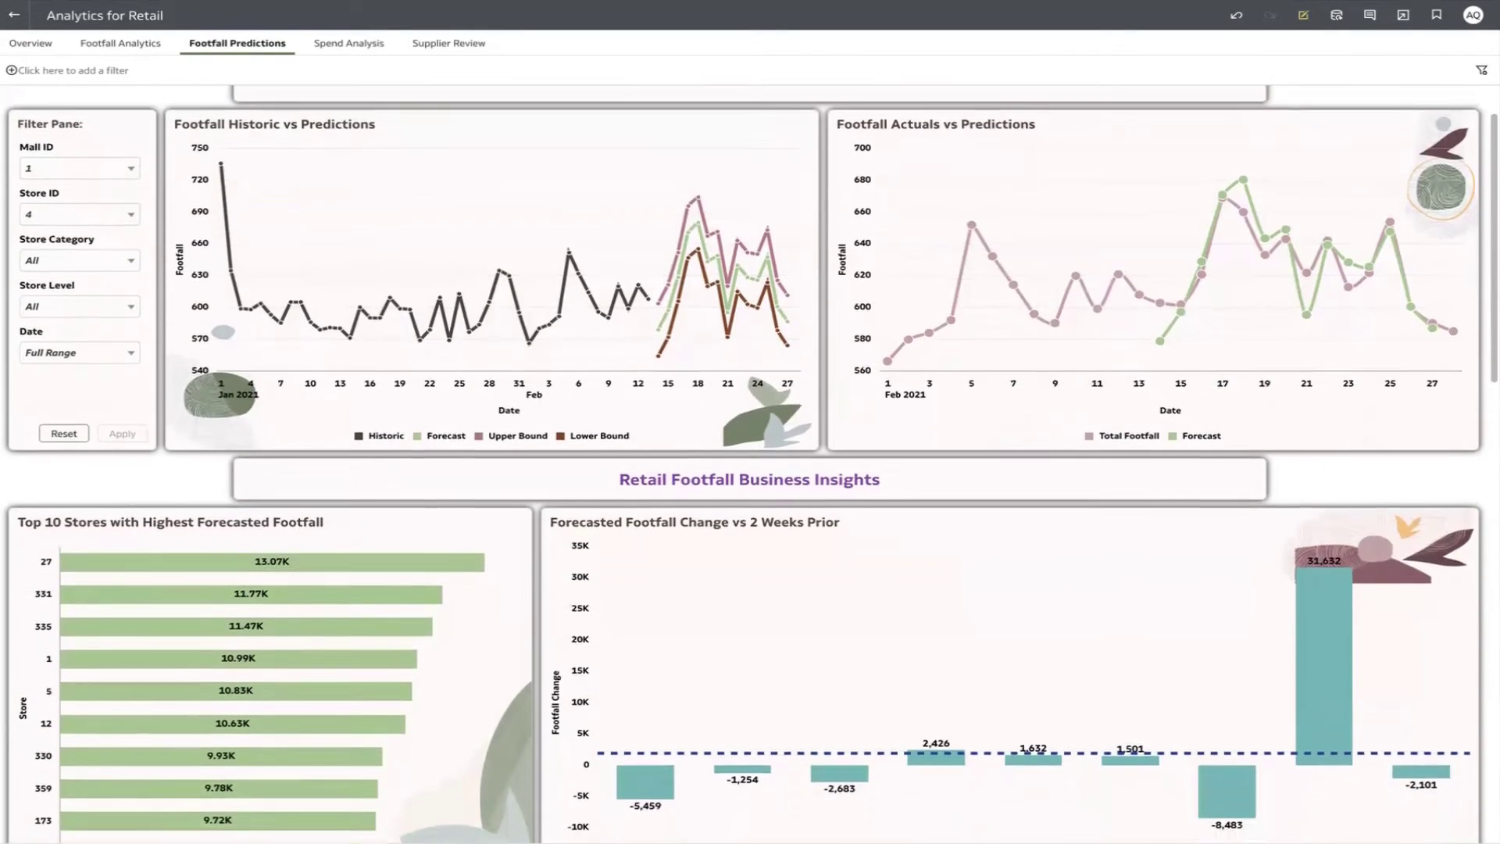
scroll(750, 464, "down", 4)
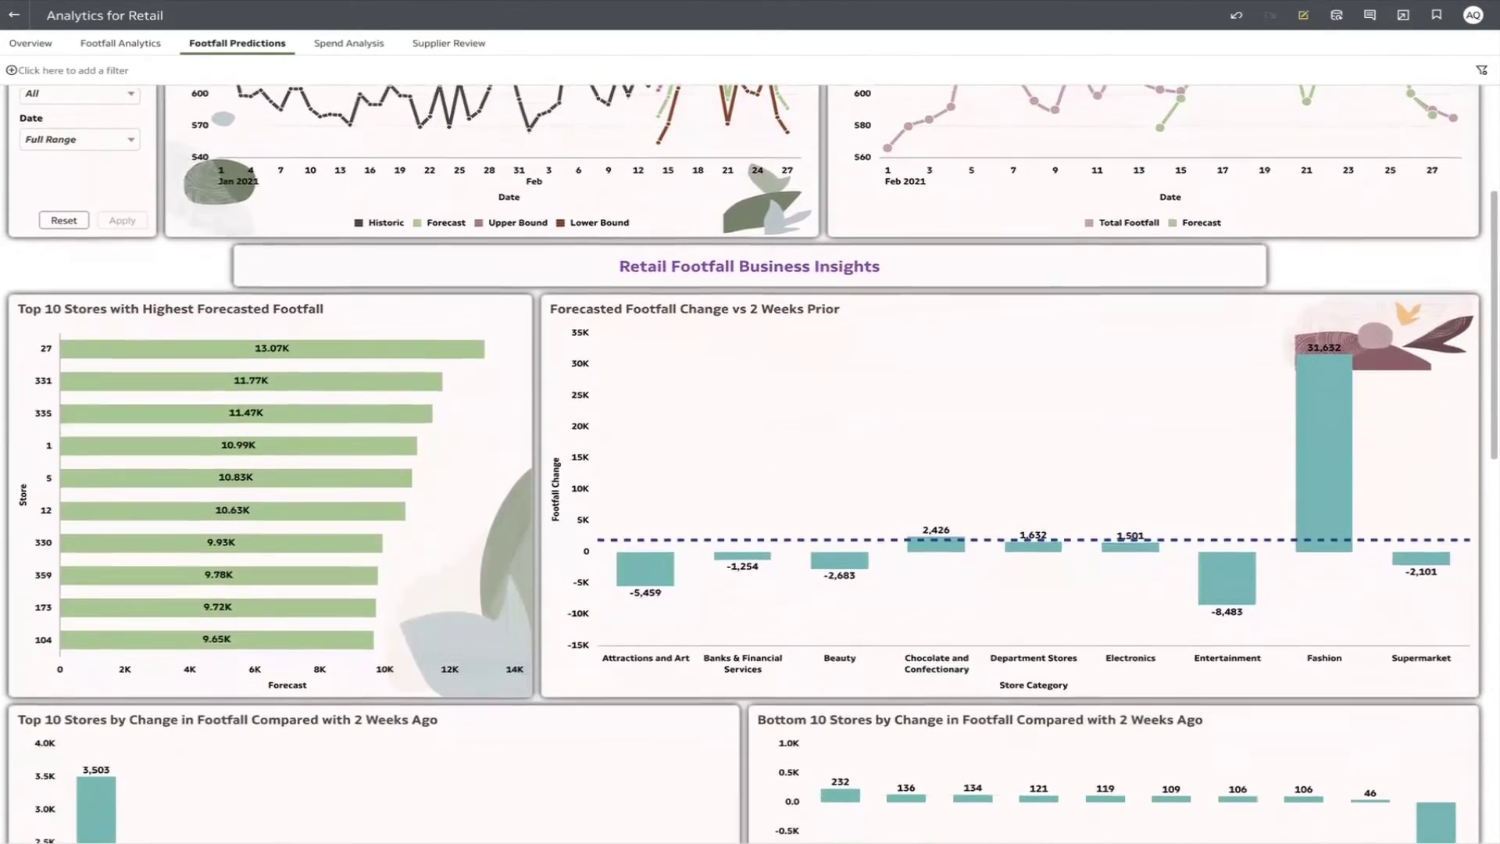
scroll(750, 464, "down", 2)
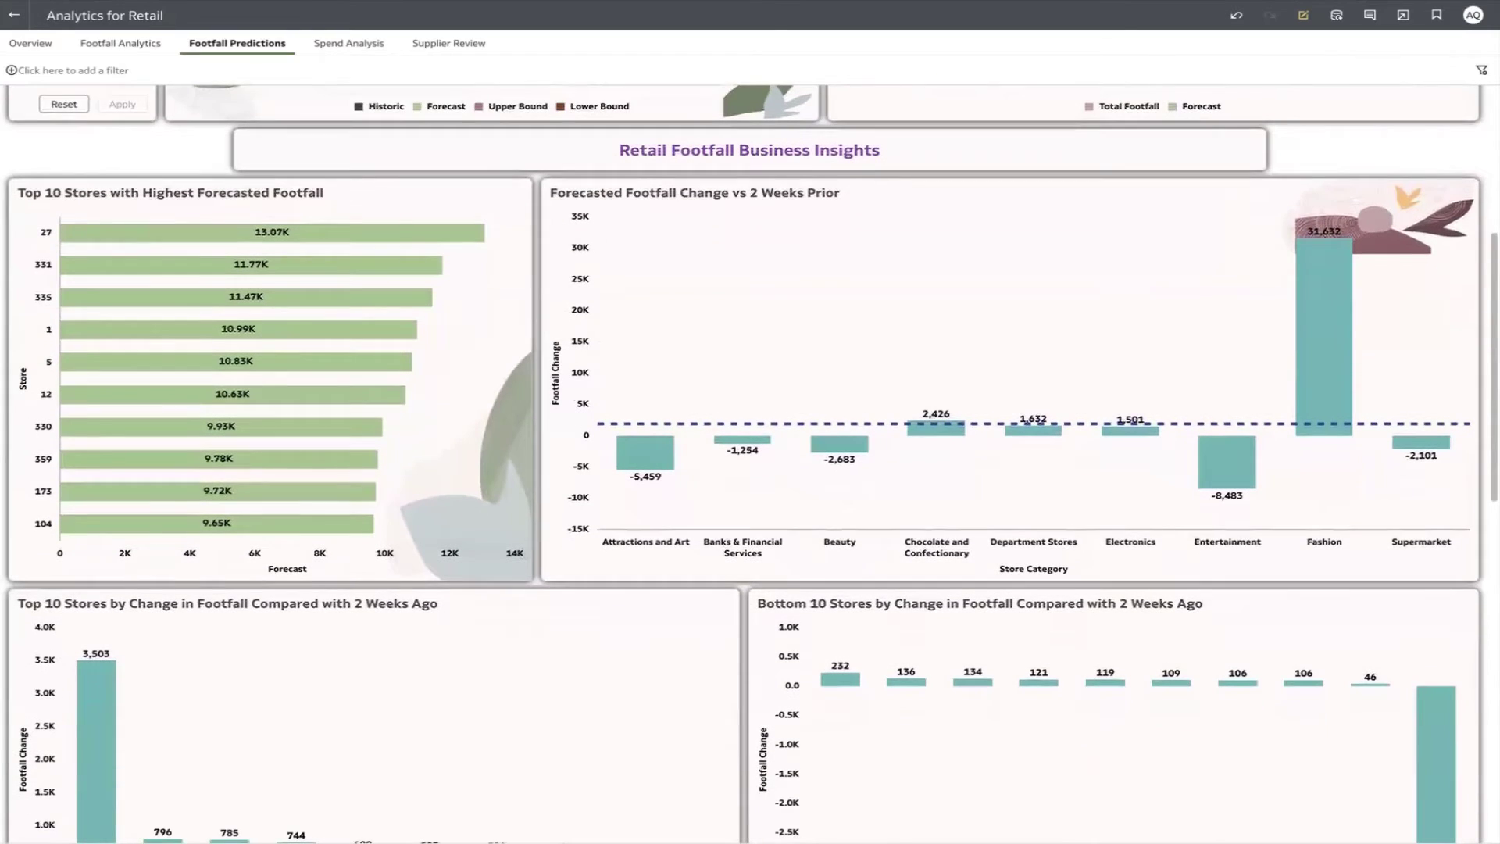
mouse_move(1312, 350)
scroll(750, 464, "down", 5)
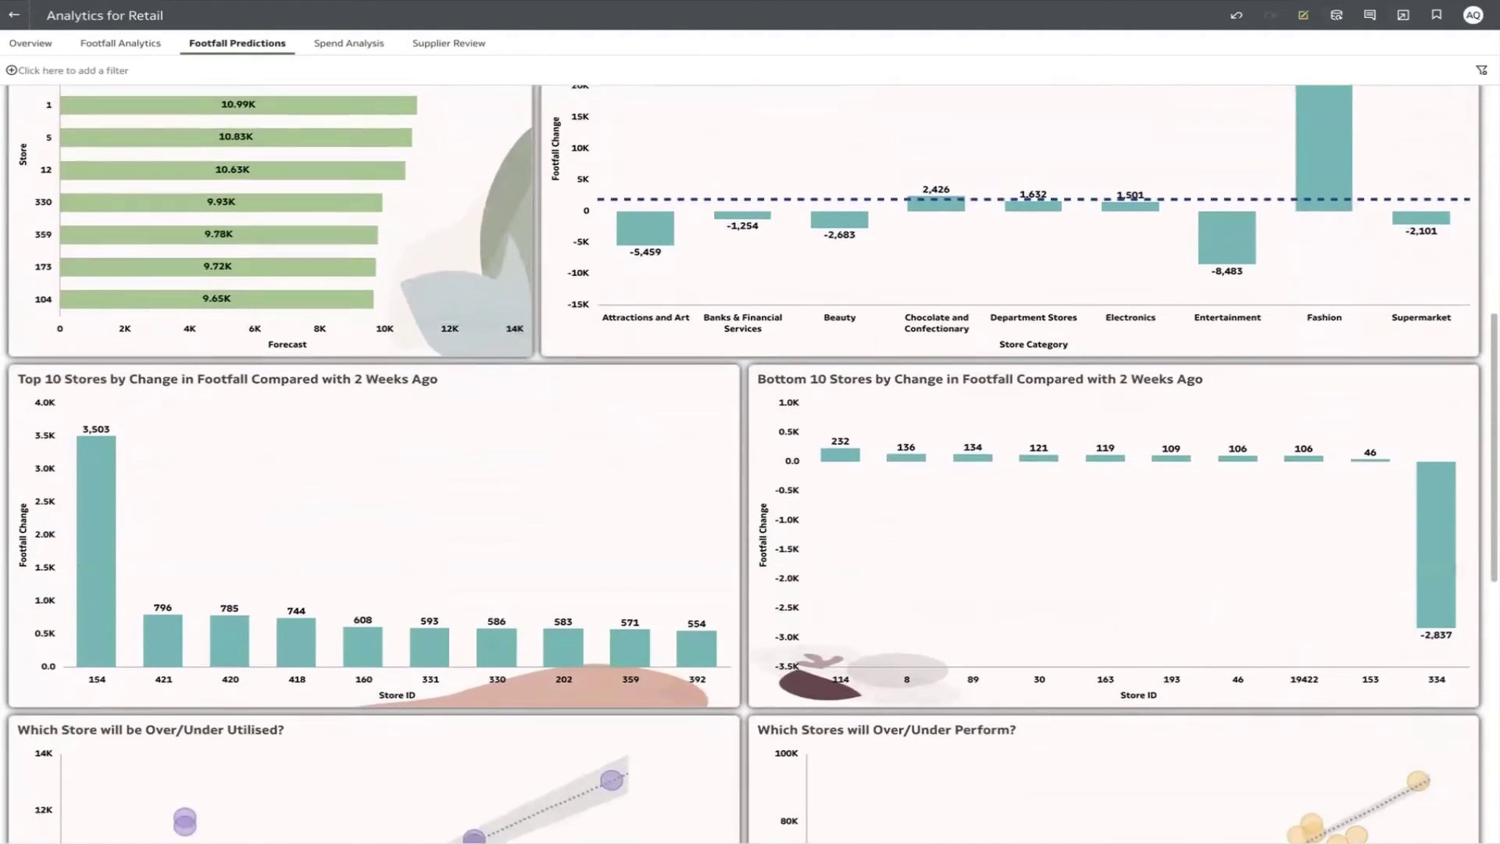
scroll(750, 464, "down", 7)
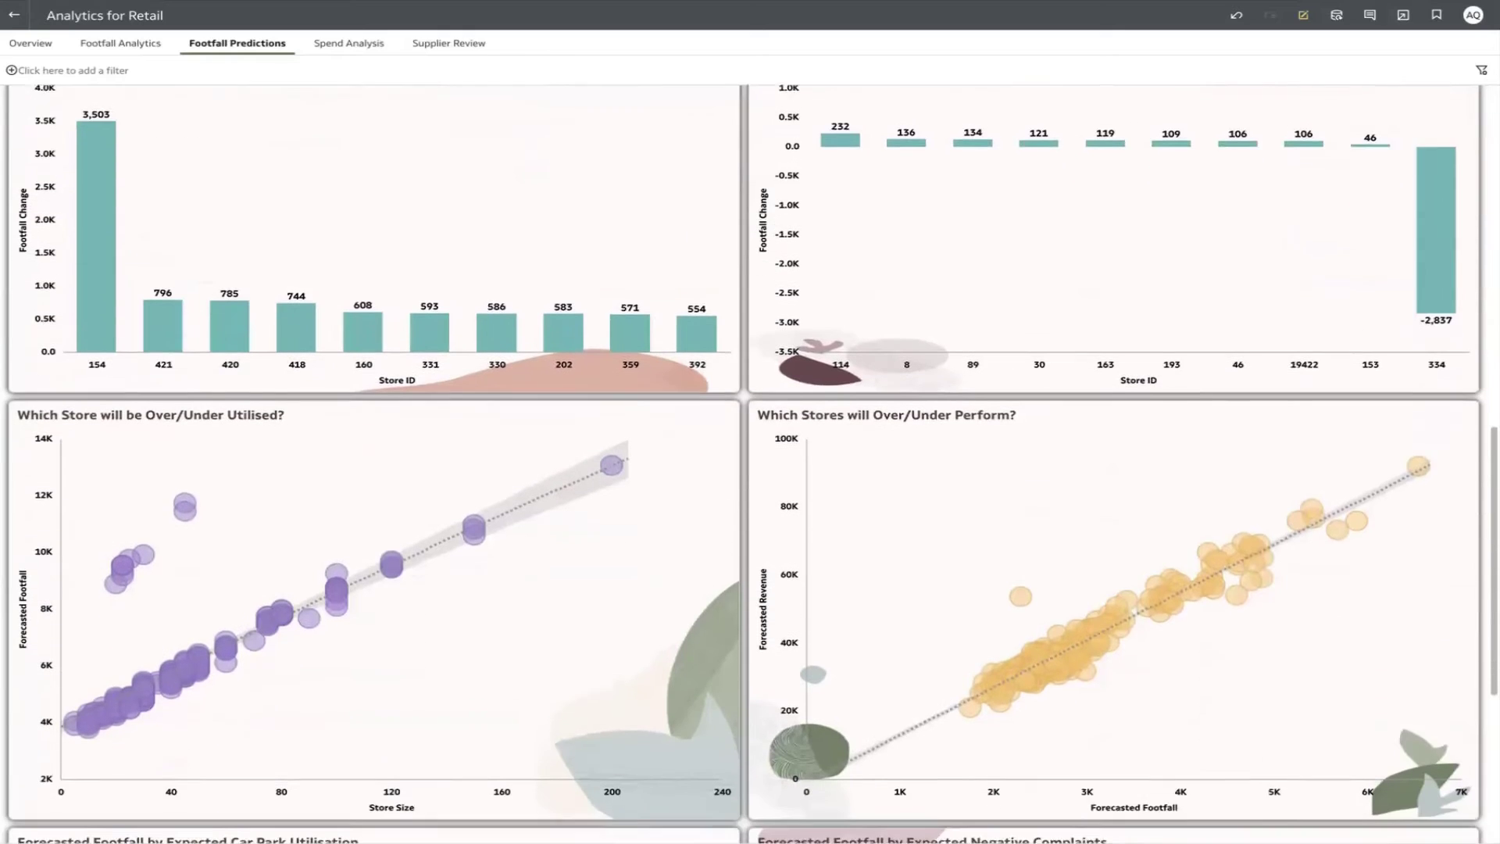
scroll(293, 440, "down", 7)
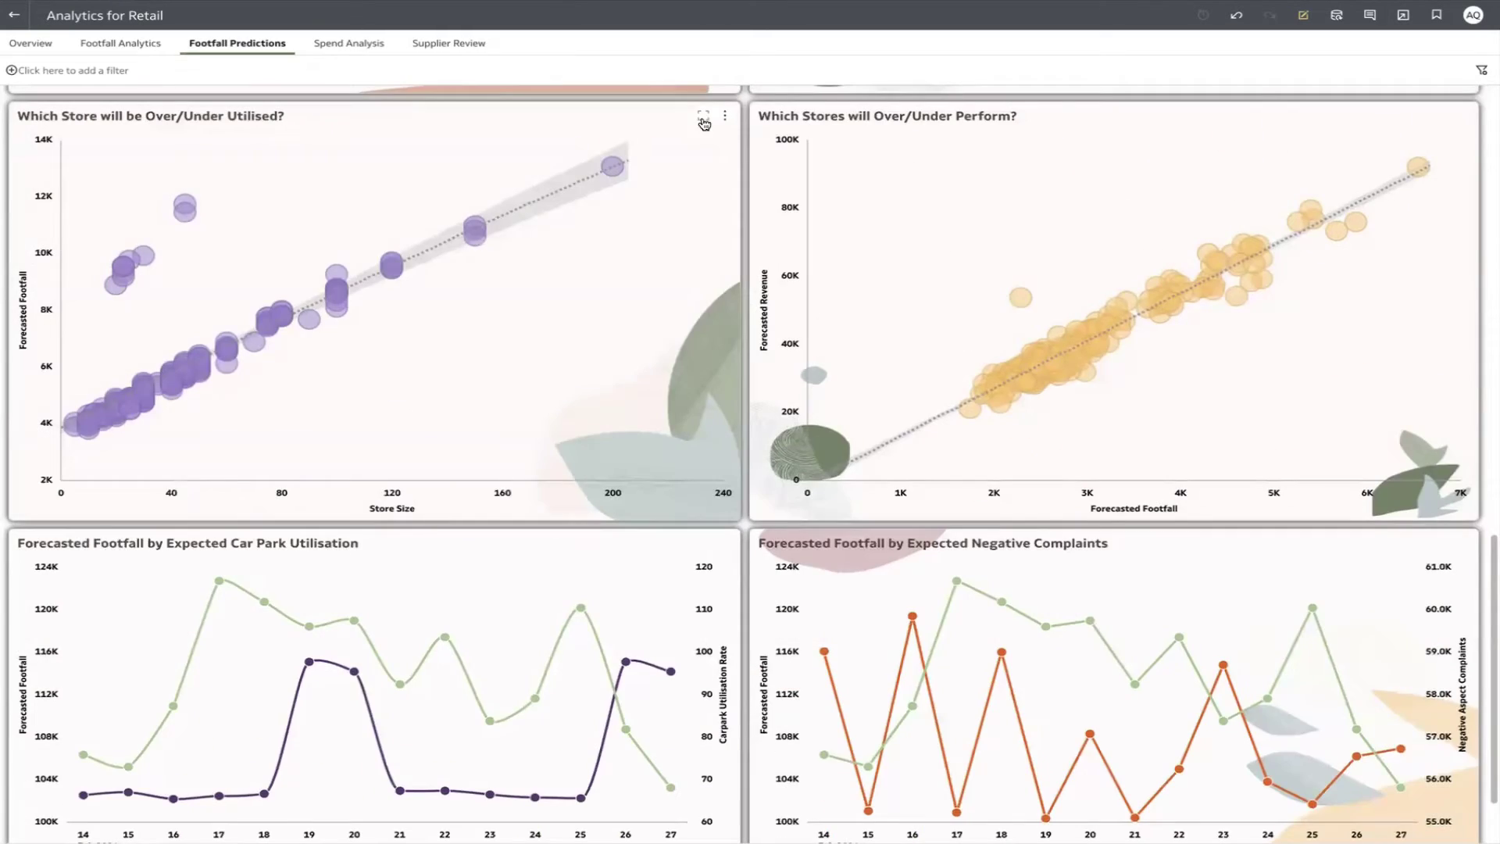
- Maximize the scatter and keep only the outlier stores above the trend, adding a store_id (10) filter
left_click(703, 119)
mouse_move(1017, 295)
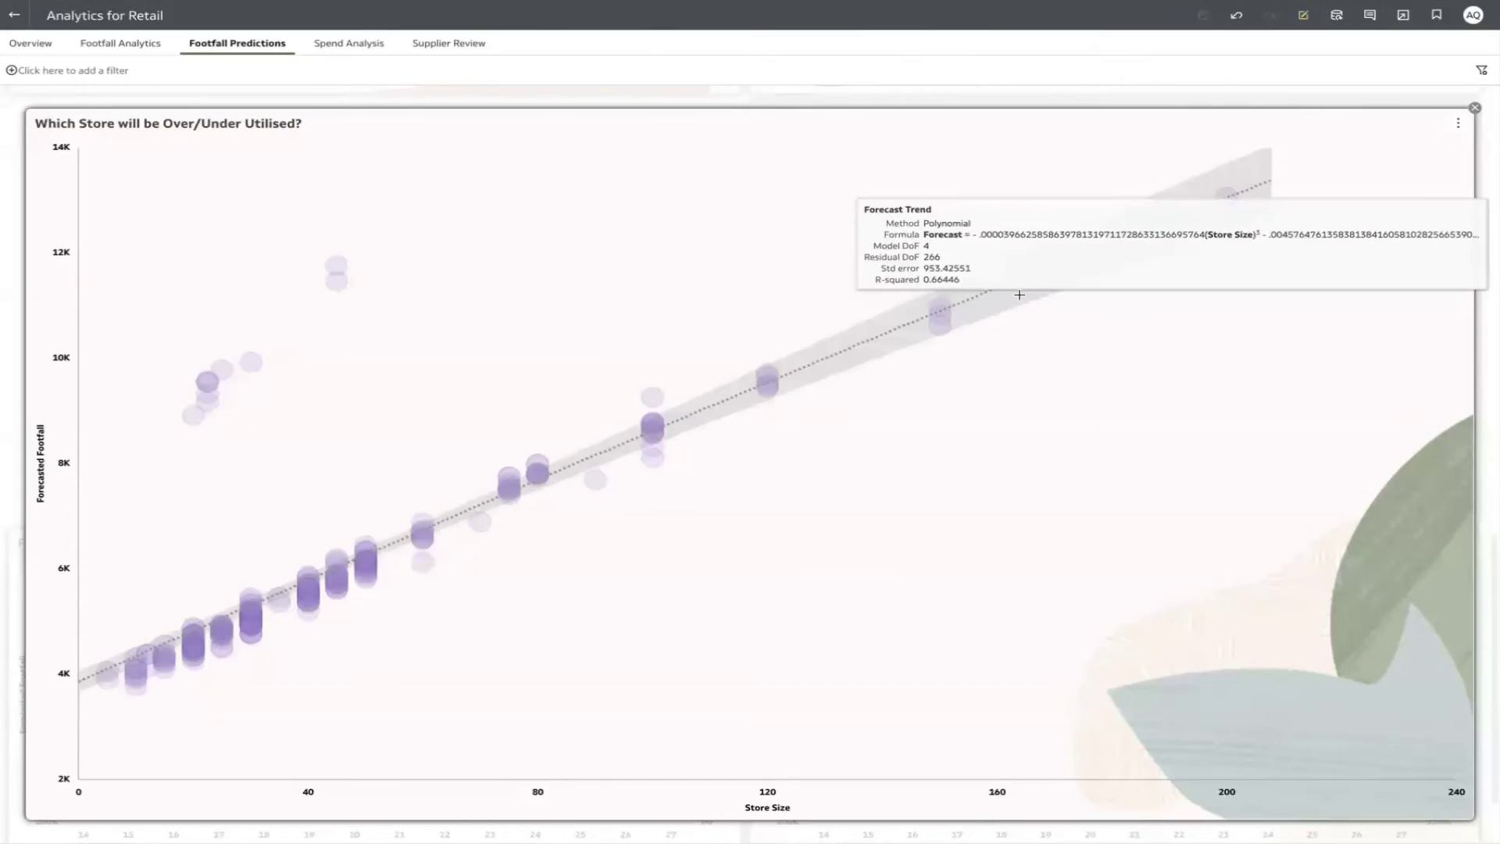
left_click_drag(118, 241, 429, 446)
right_click(368, 313)
left_click(428, 324)
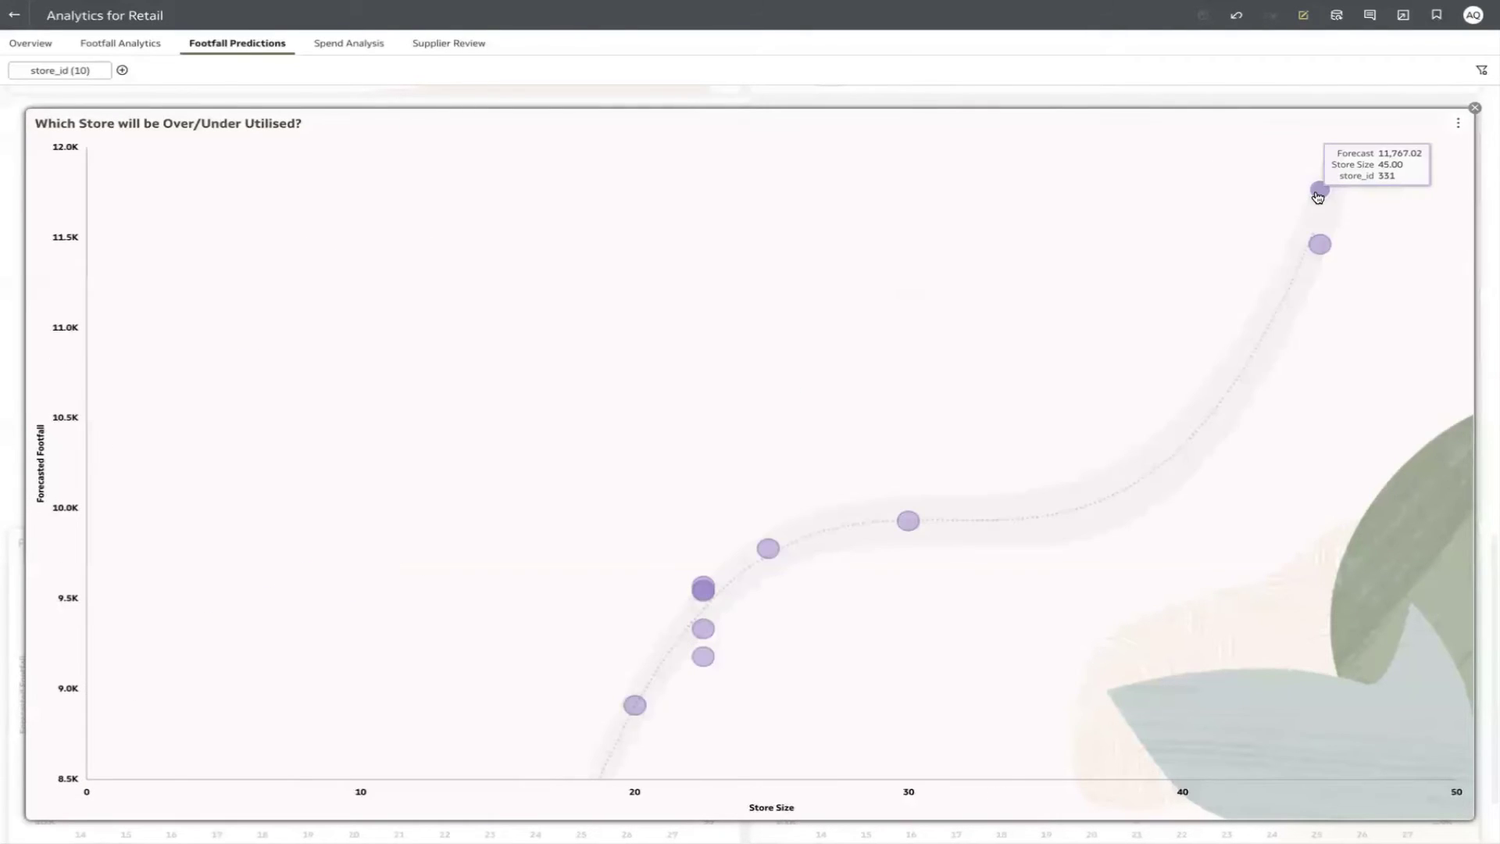
- From the Data Diagram, open Sample Order Lines in the data preparation editor
left_click(694, 16)
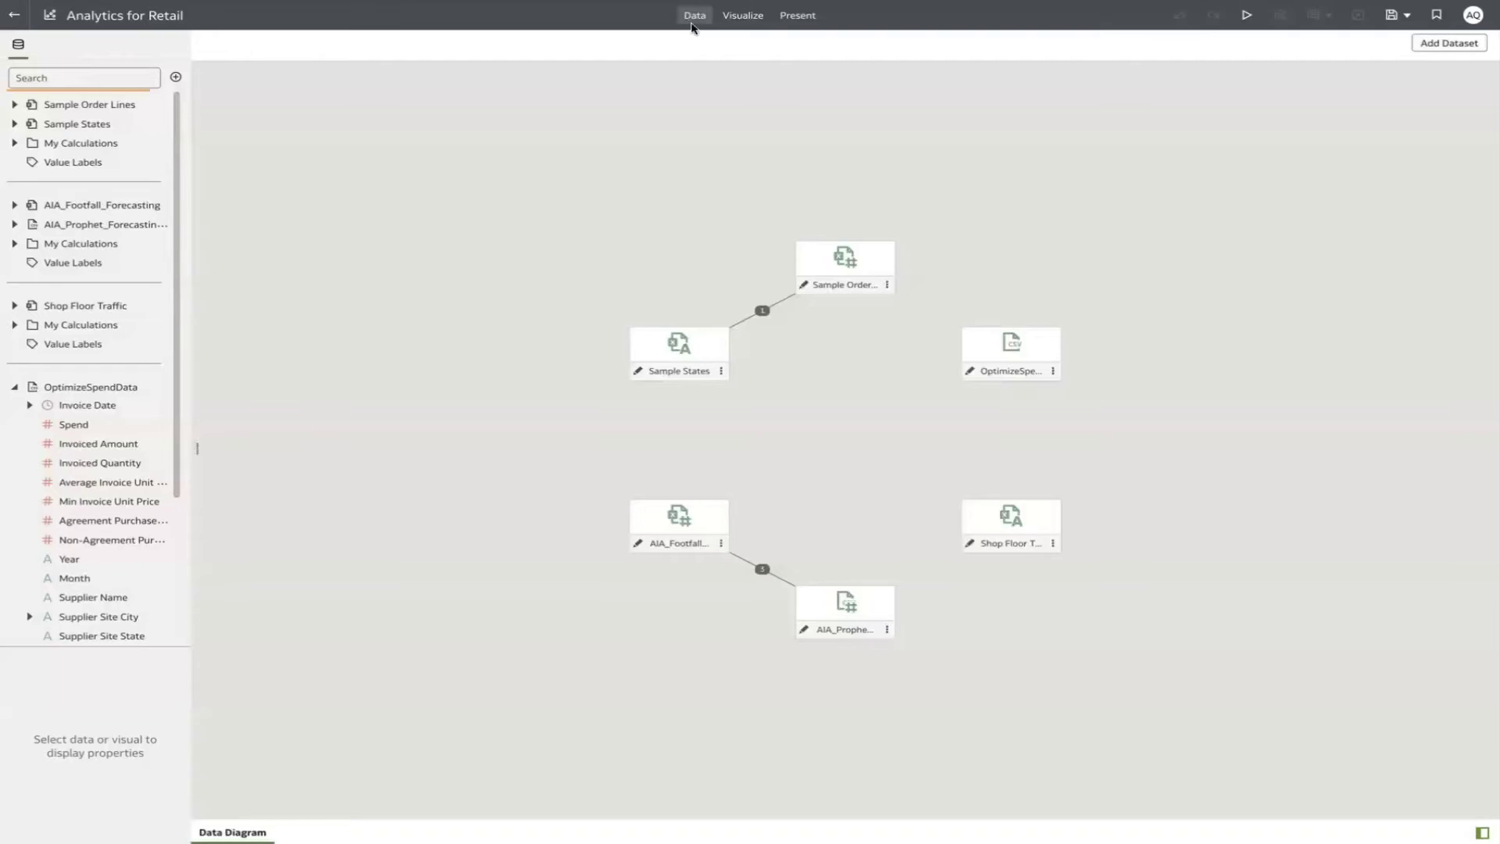
left_click(804, 288)
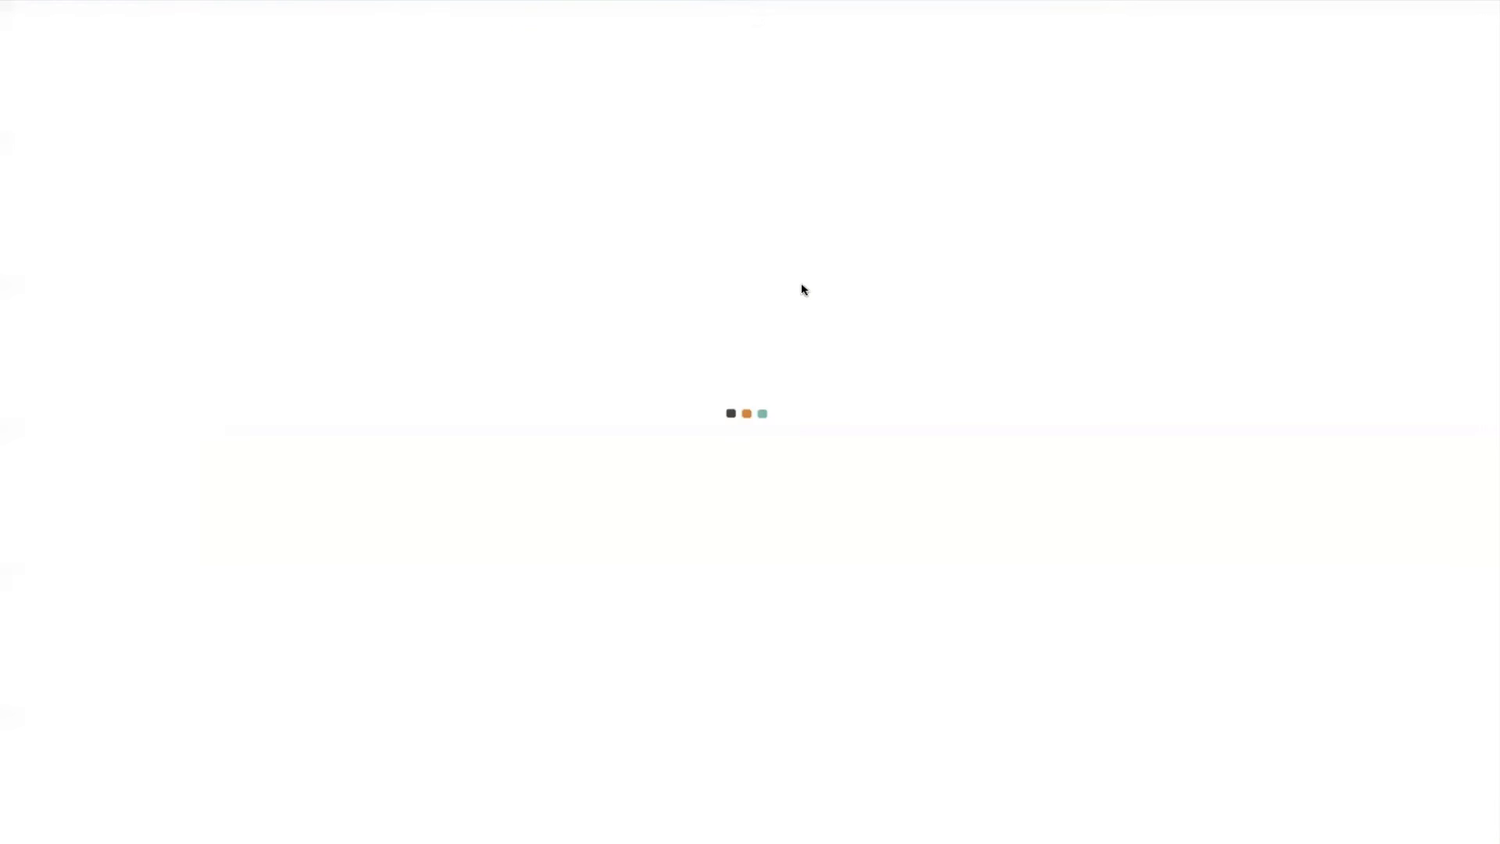
mouse_move(1281, 279)
left_mouse_down()
mouse_move(1288, 332)
mouse_move(1282, 275)
left_mouse_up()
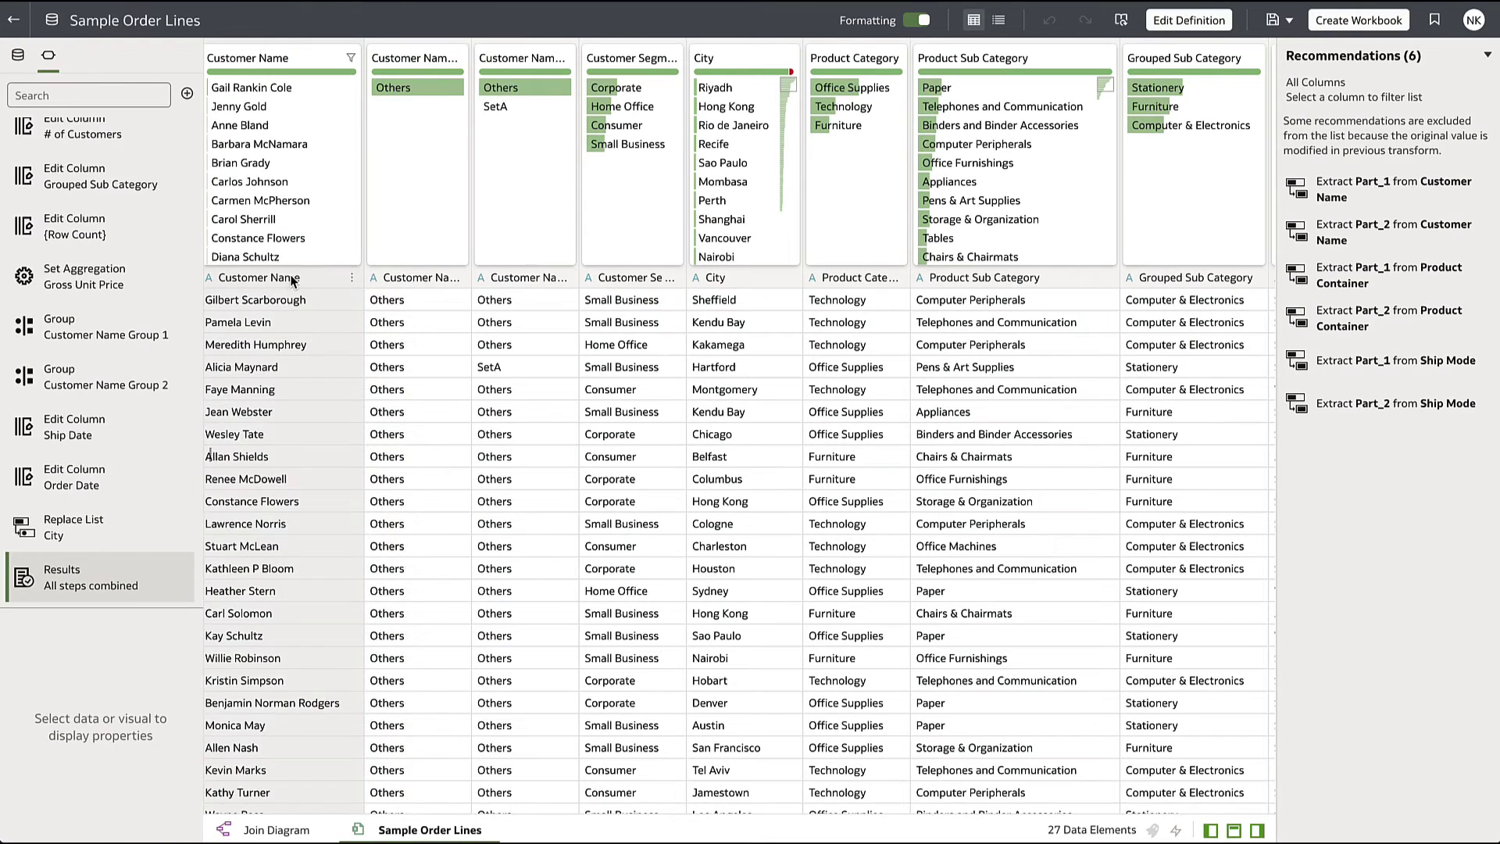
- Apply the Extract Part_1 recommendation to Customer Name and rename the third column
left_click(251, 276)
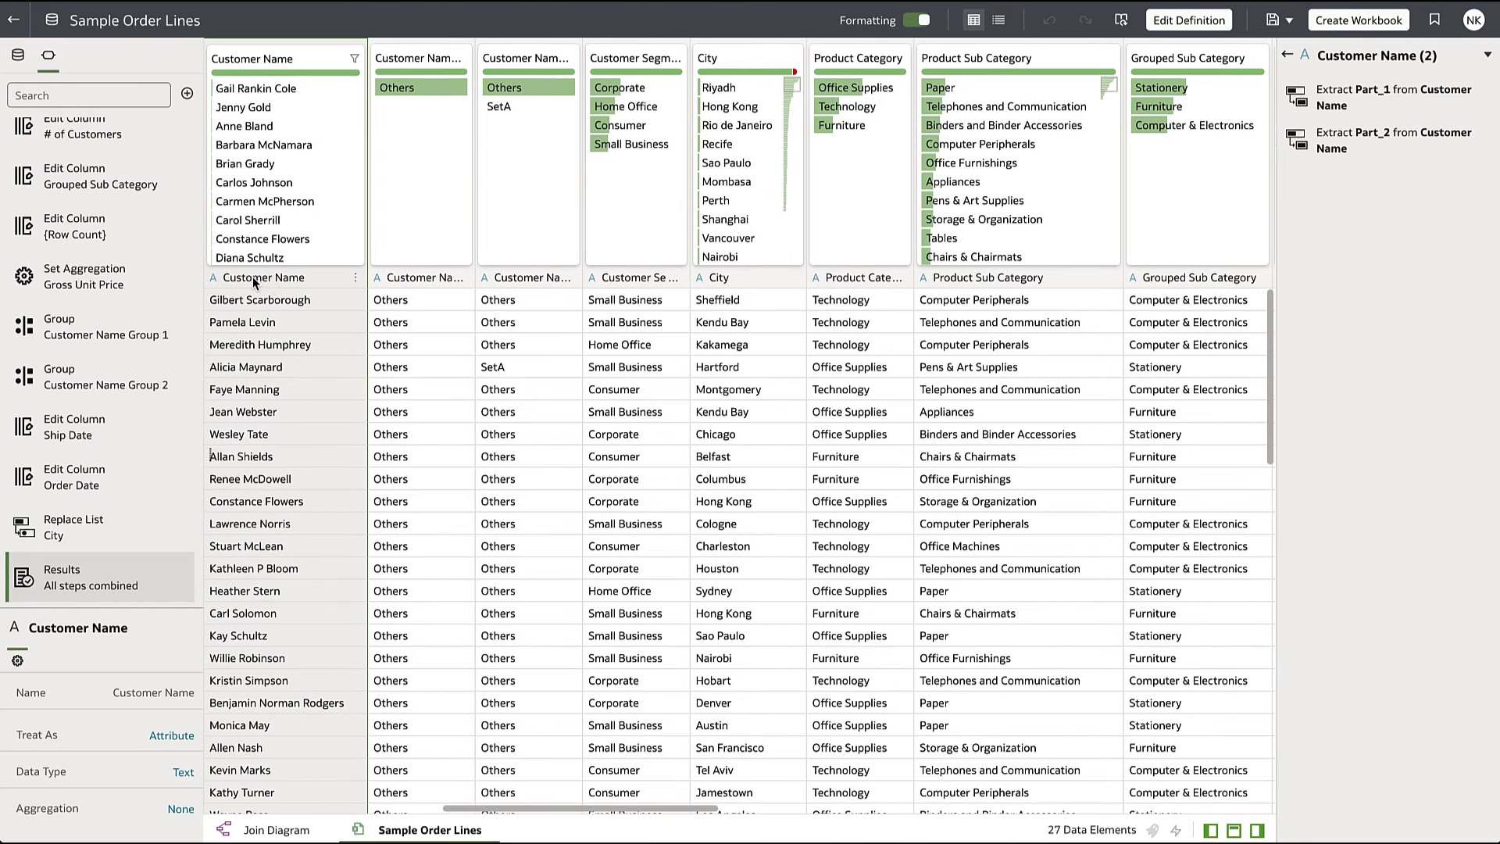
left_click(1356, 102)
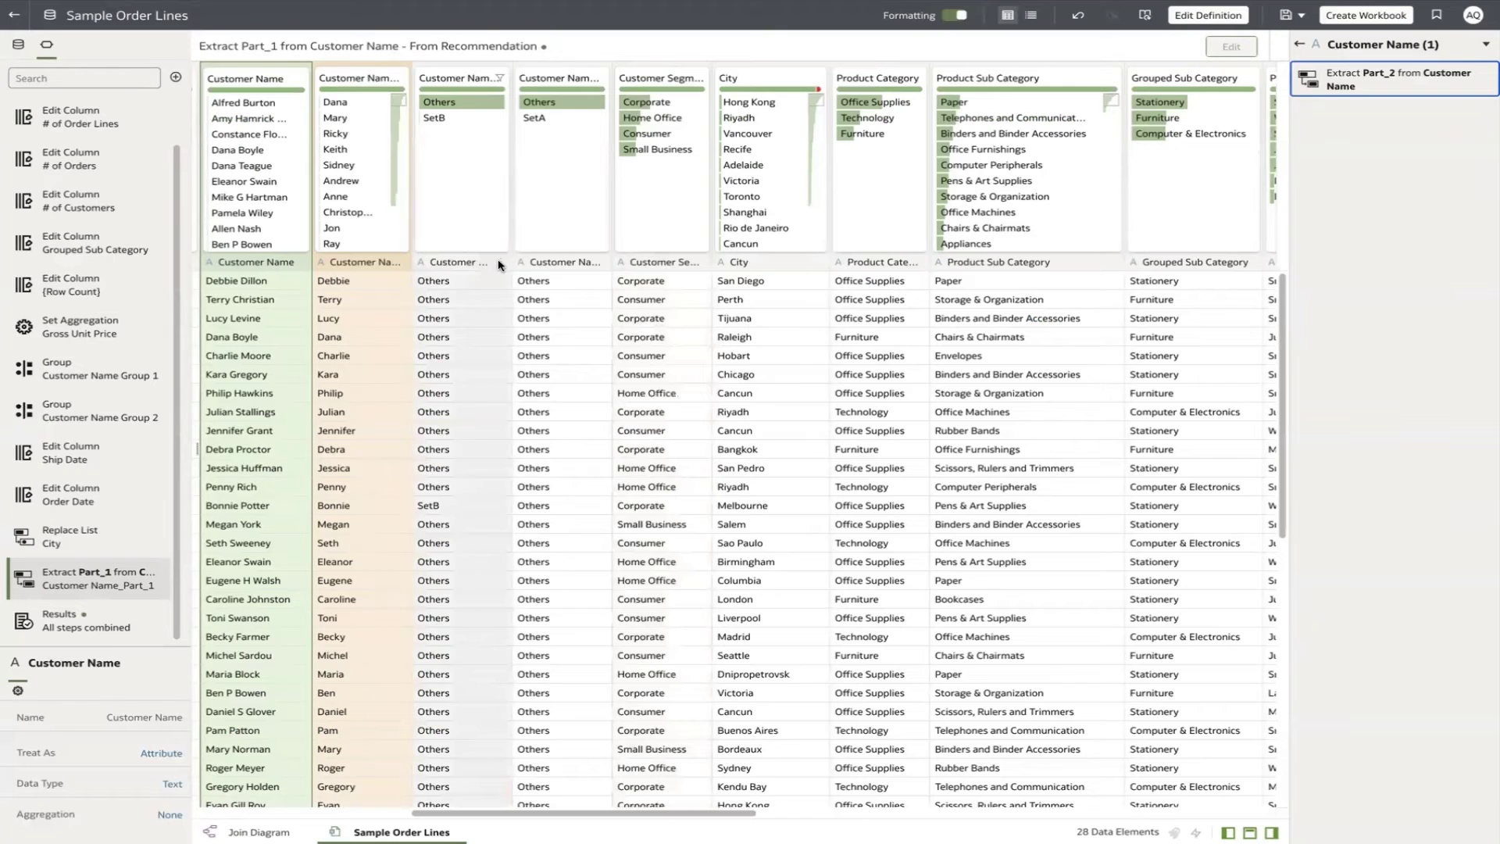
left_click(500, 262)
left_click(547, 391)
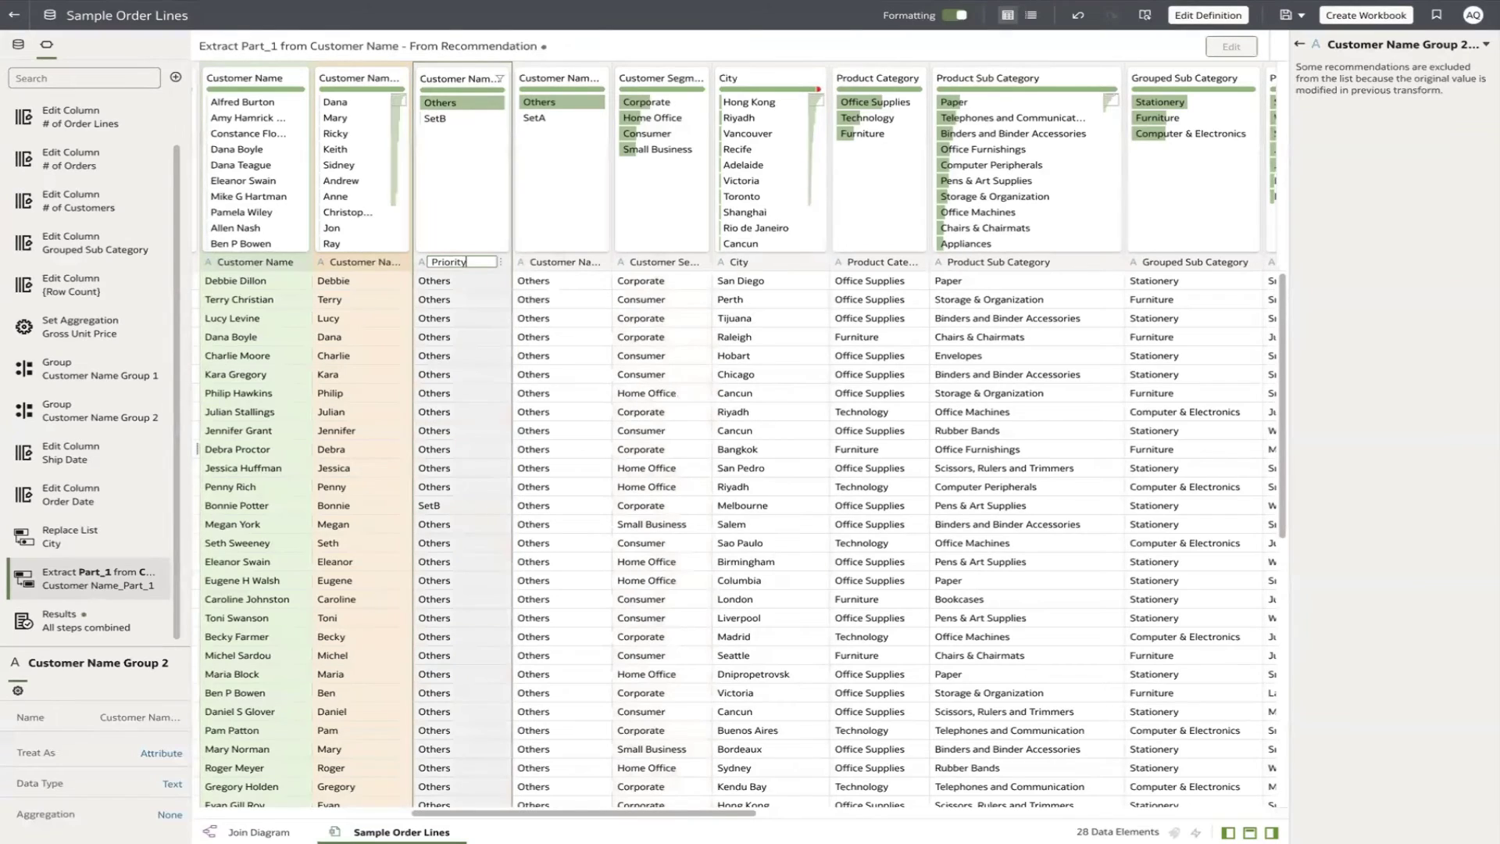
key("Return")
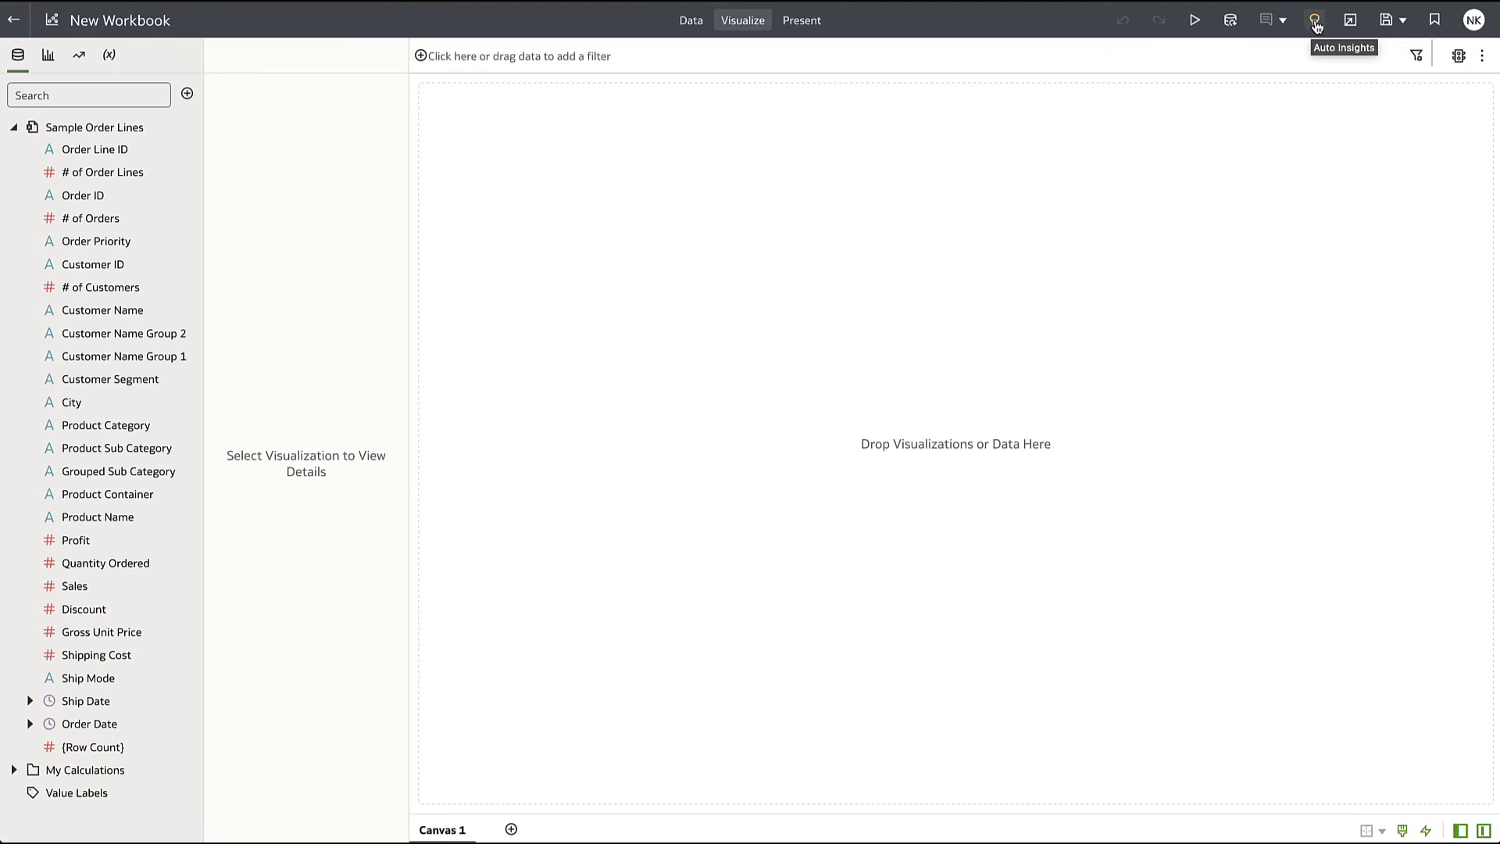
- Add the Trending Dimensions, City Scatter Plot and Quarter Seasonality Auto Insights charts to the canvas
left_click(1315, 22)
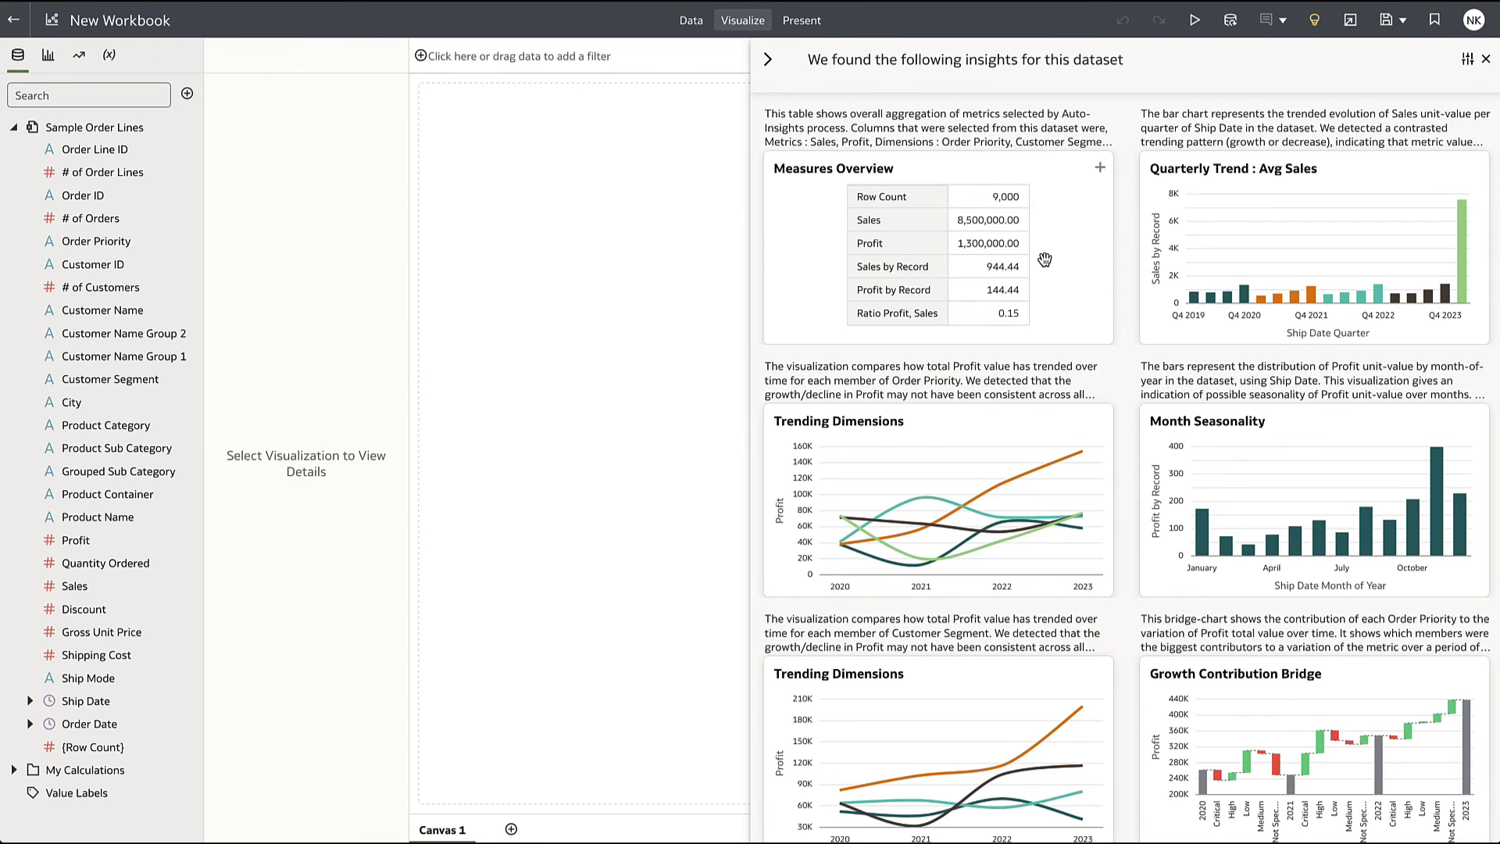
scroll(1045, 258, "down", 2)
scroll(1045, 258, "down", 2)
left_click(1100, 146)
scroll(1122, 358, "down", 6)
scroll(1121, 358, "down", 13)
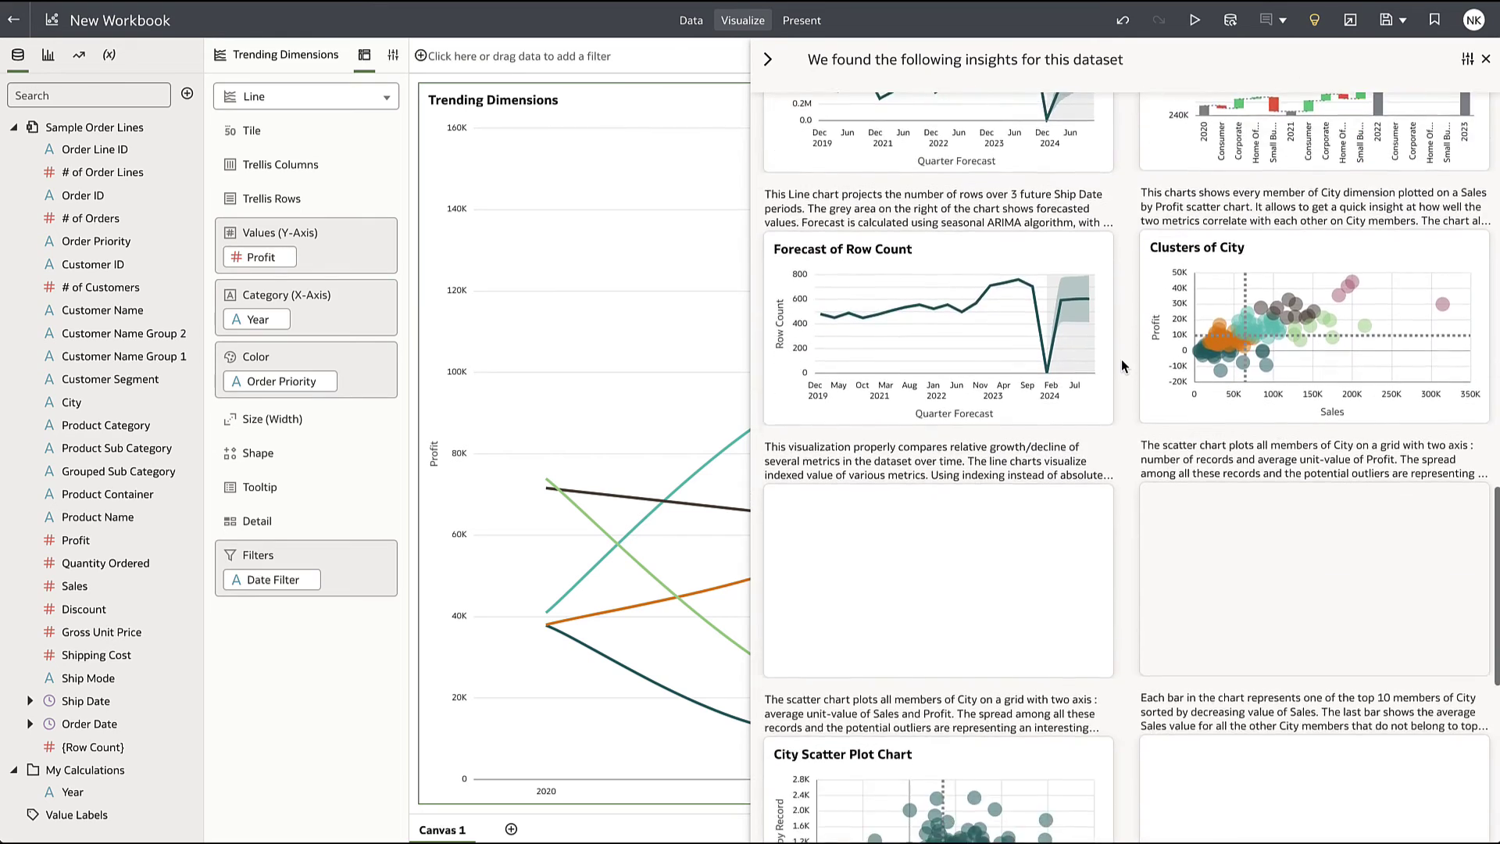
scroll(1121, 359, "down", 8)
left_click(1100, 160)
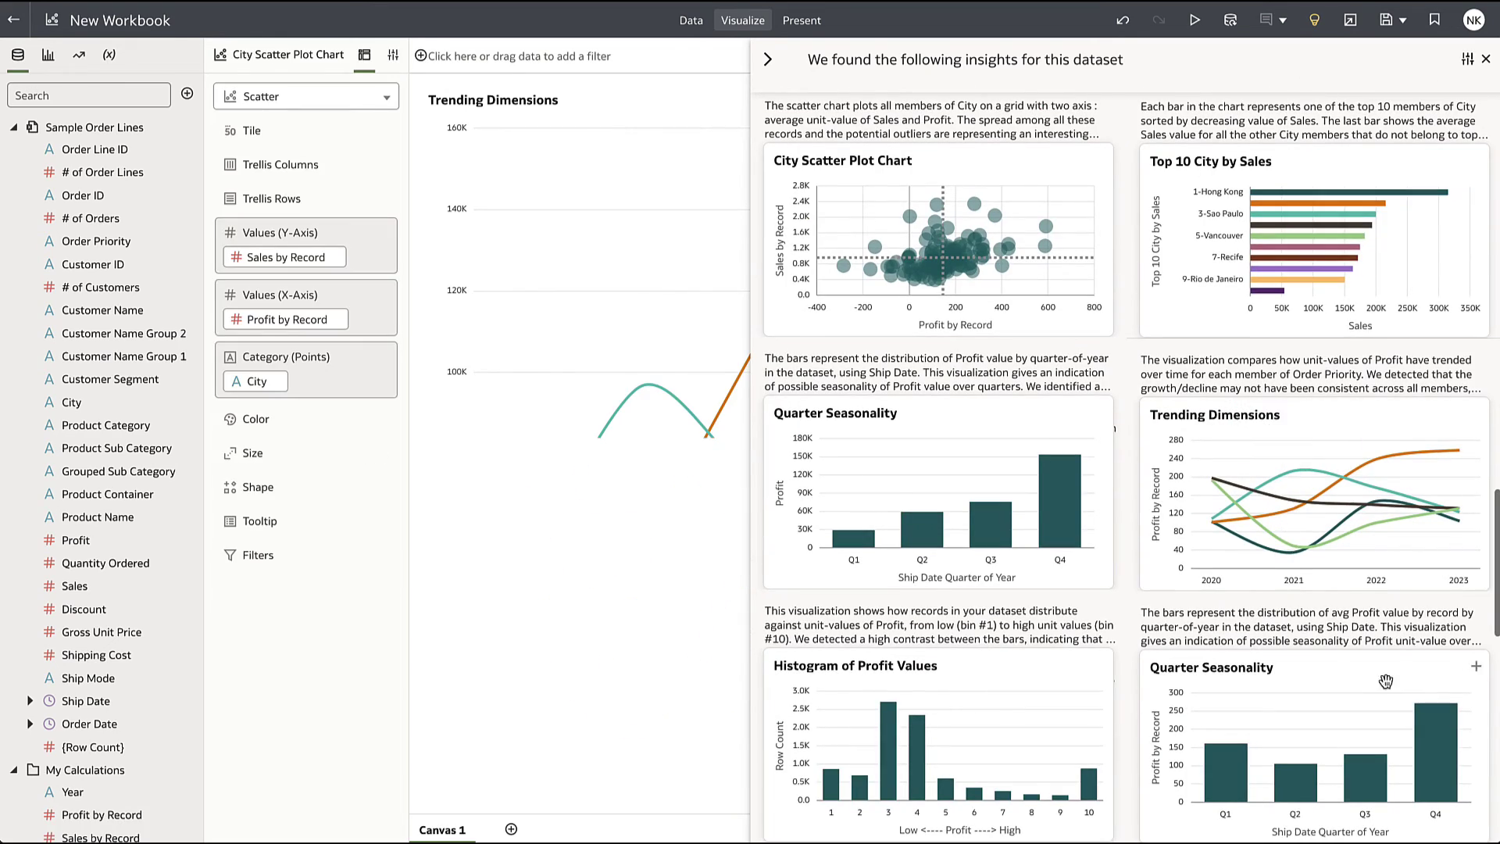
left_click(1100, 411)
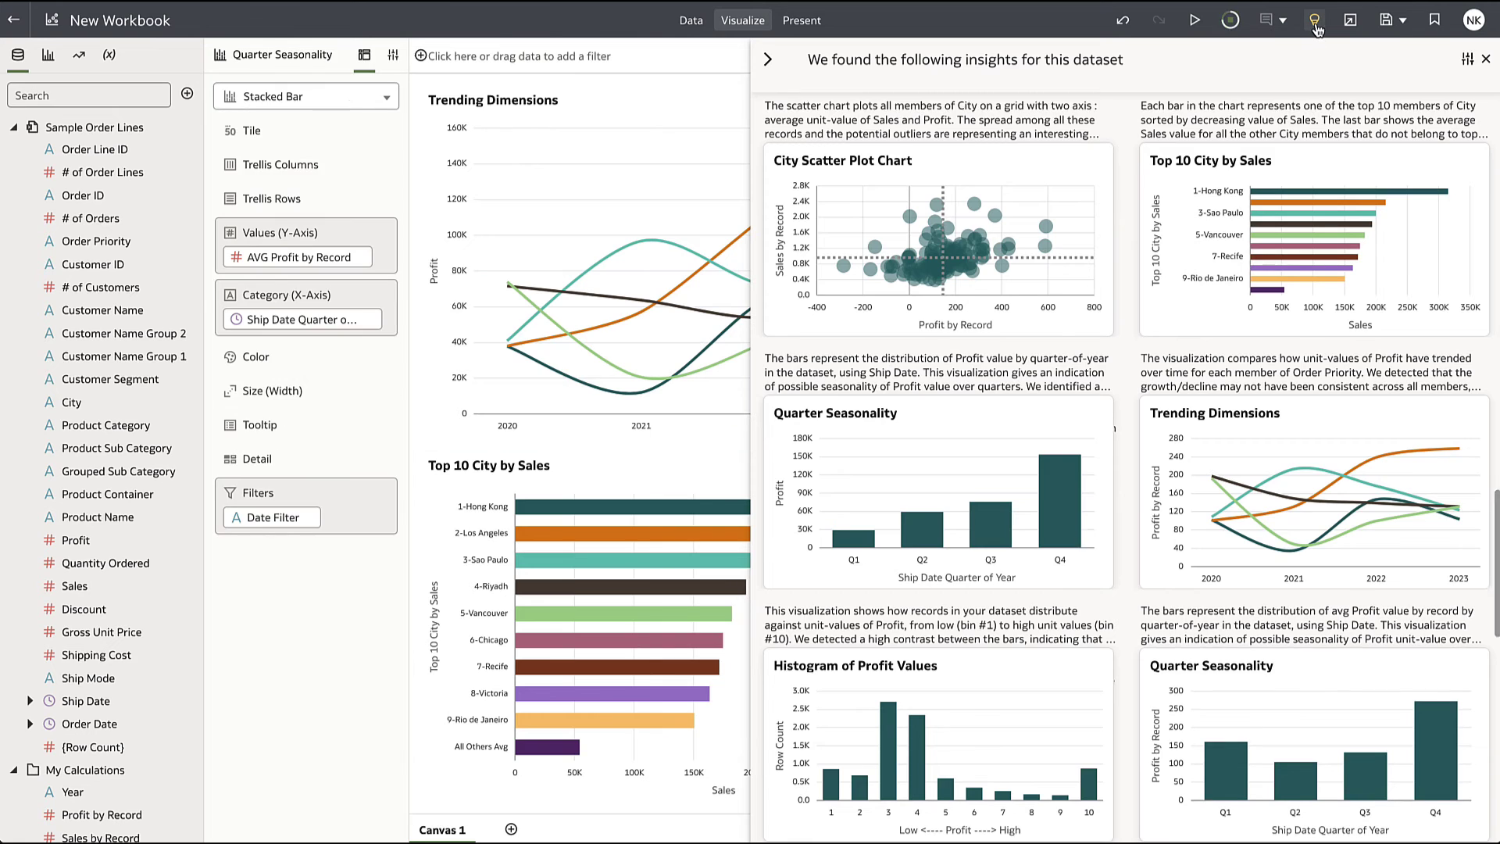
left_click(1314, 21)
right_click(149, 383)
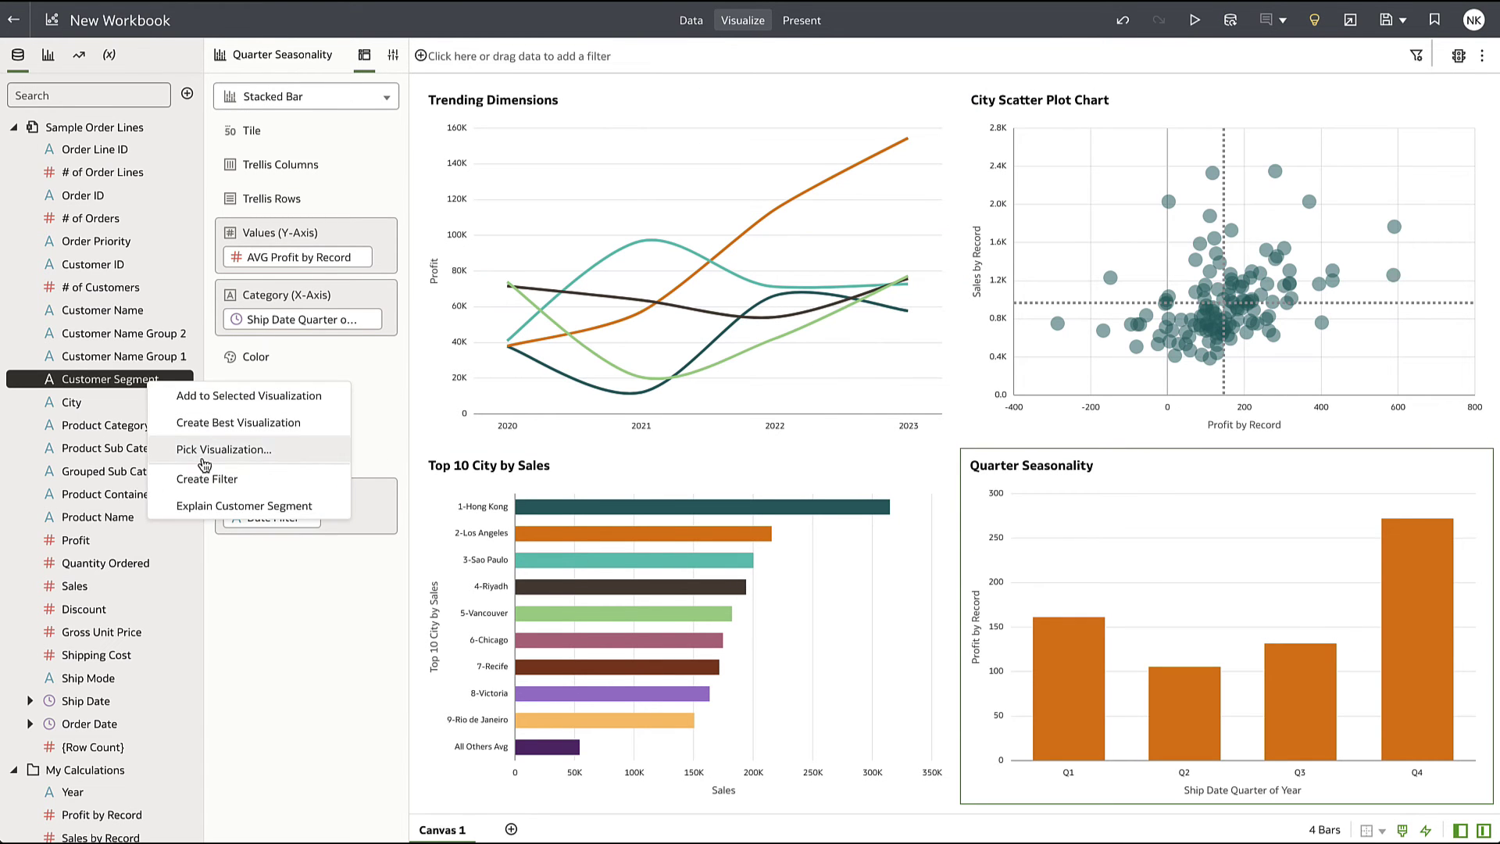
- Explain Customer Segment and scroll down to its metric bar charts by segment
left_click(242, 506)
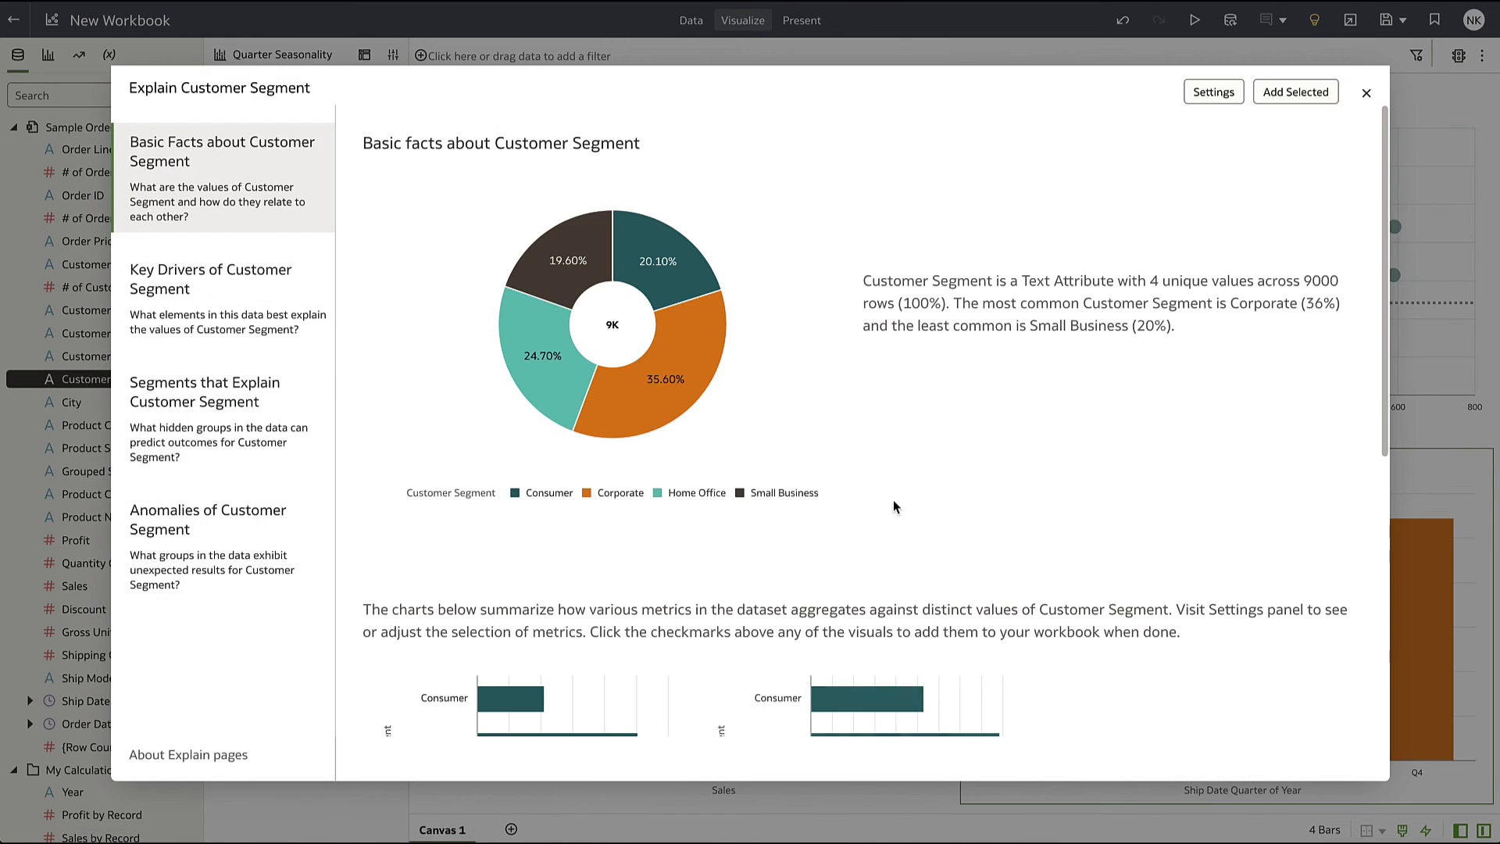
scroll(888, 508, "down", 5)
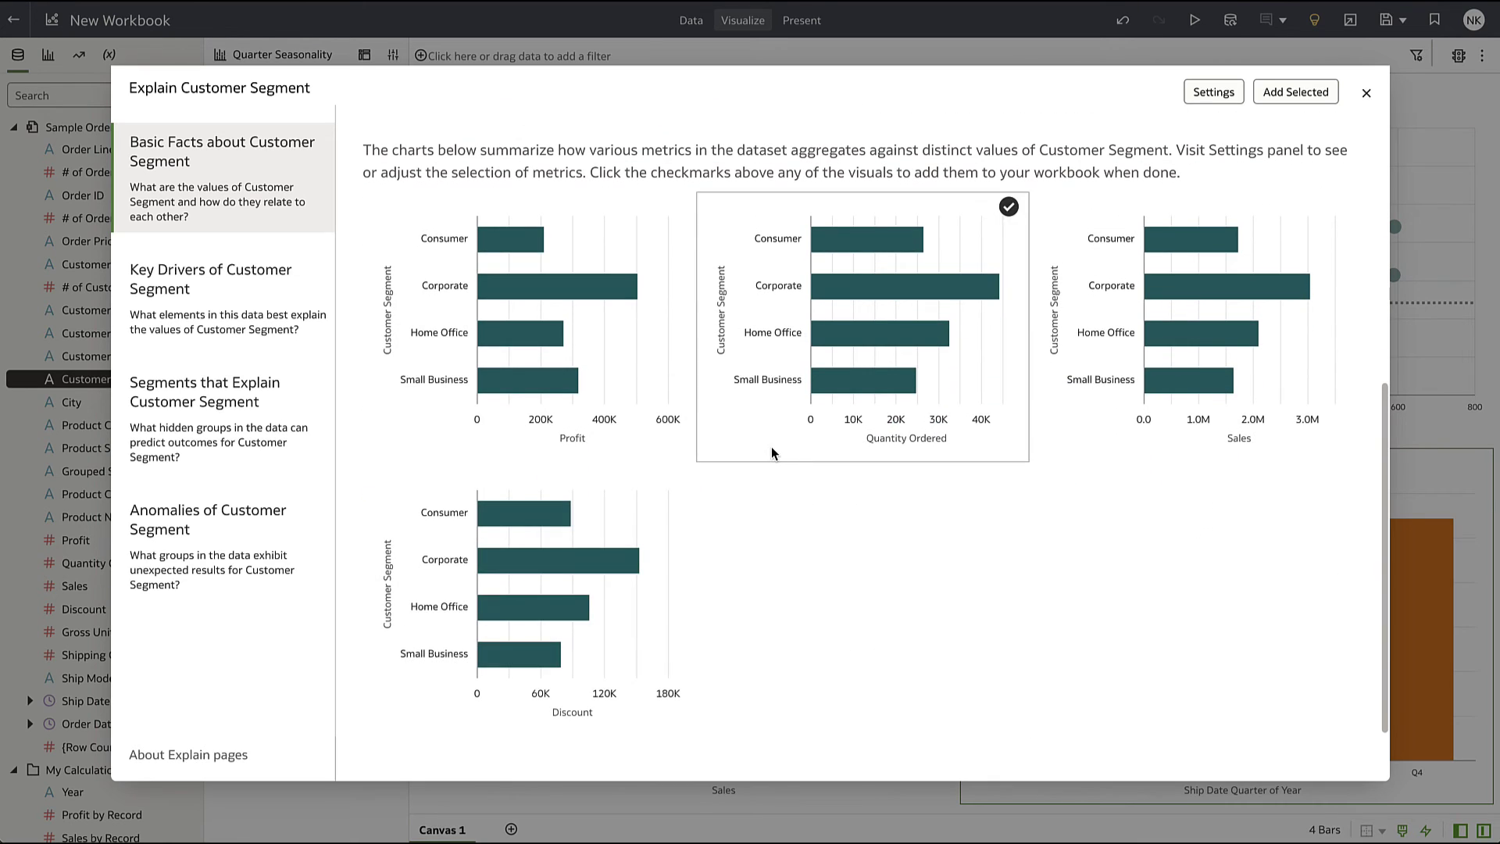